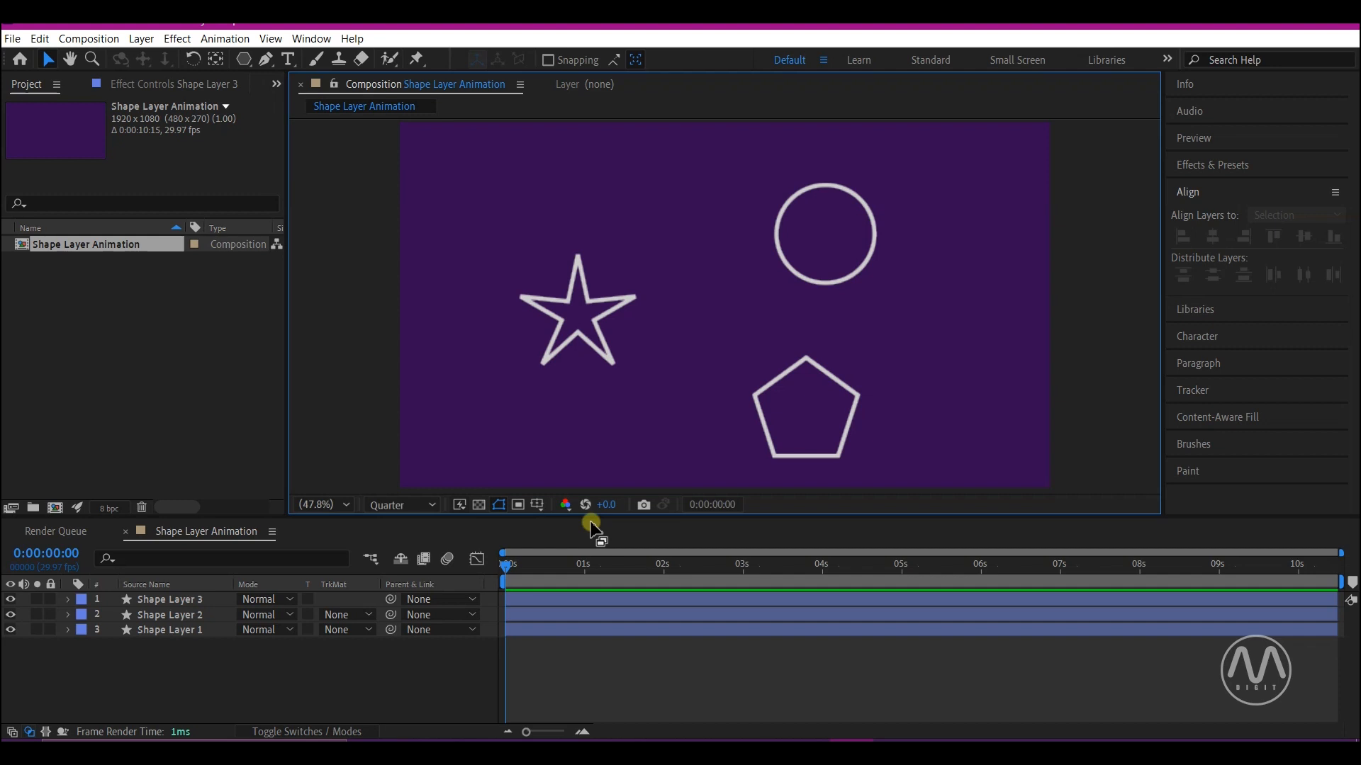
Step: Hide the three existing shape layers, Shape Layer 1 to Shape Layer 3, and deselect them
click(166, 599)
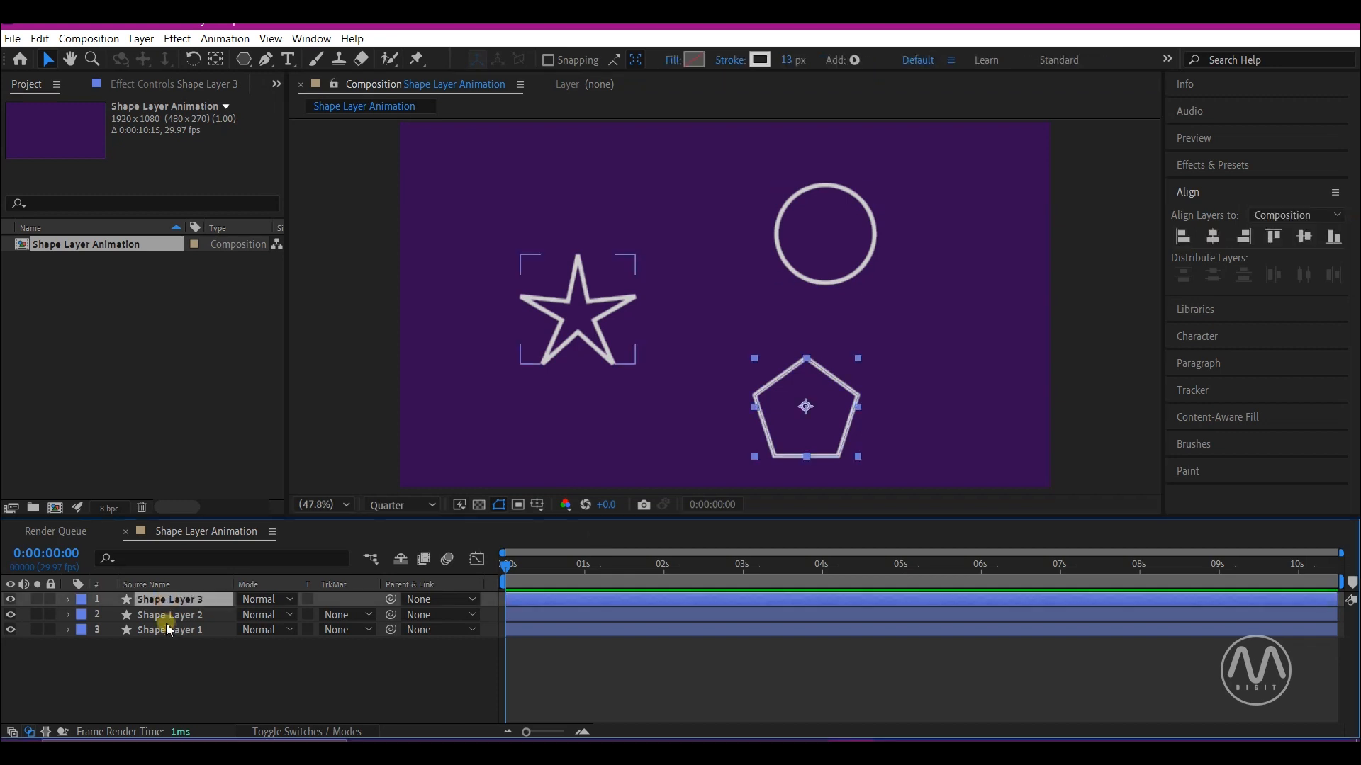
shift+click(166, 629)
click(10, 615)
key(F2)
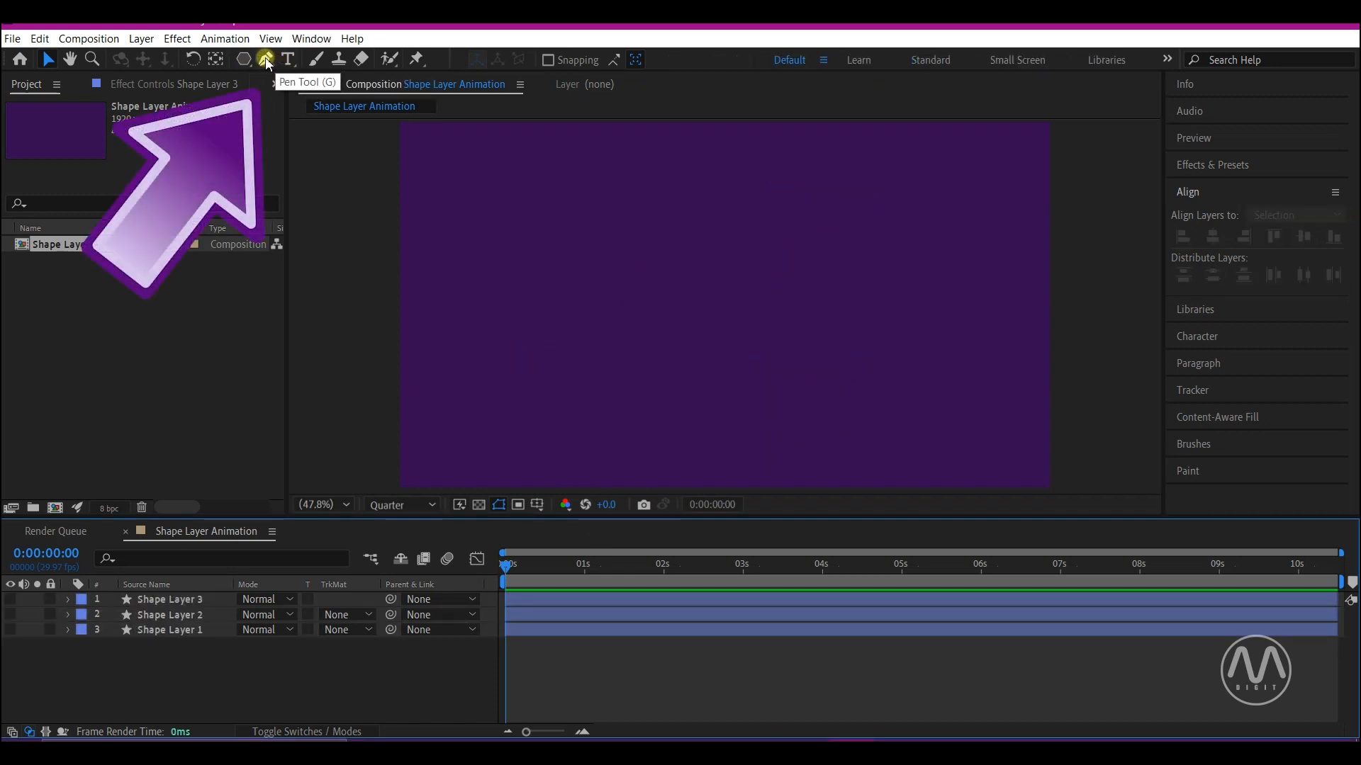
Step: Draw an open wavy path with four curved points across the middle of the composition using the Pen tool
drag(267, 64, 283, 59)
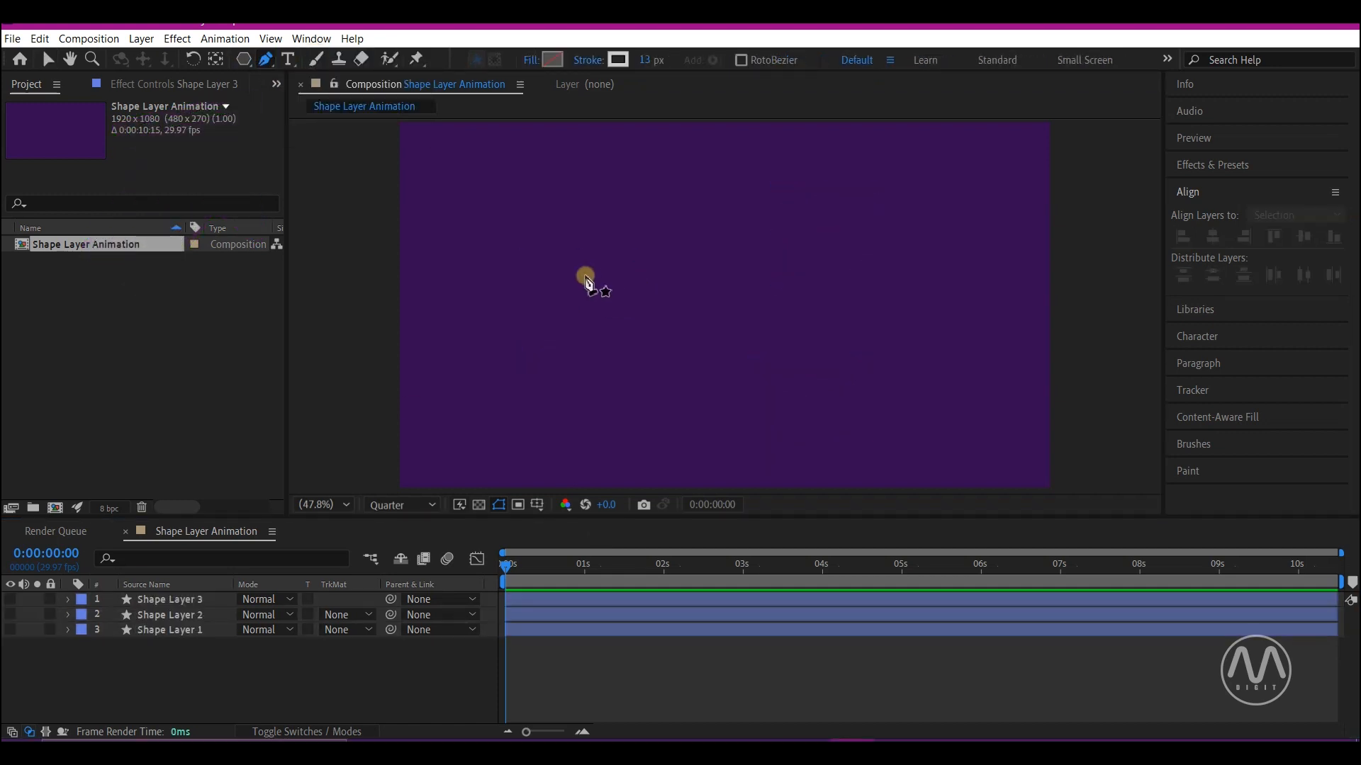
drag(533, 327, 554, 321)
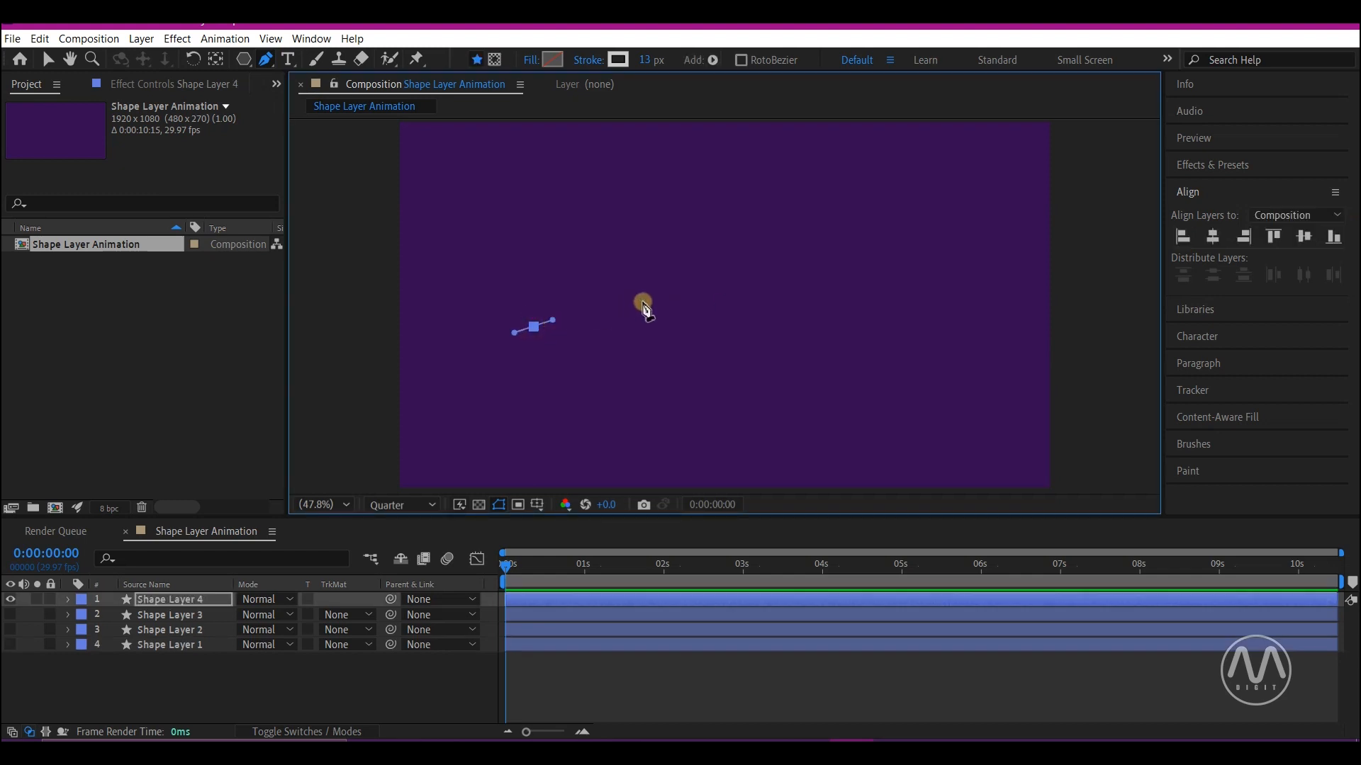
drag(644, 305, 699, 348)
drag(839, 337, 901, 302)
drag(984, 310, 1056, 366)
key(v)
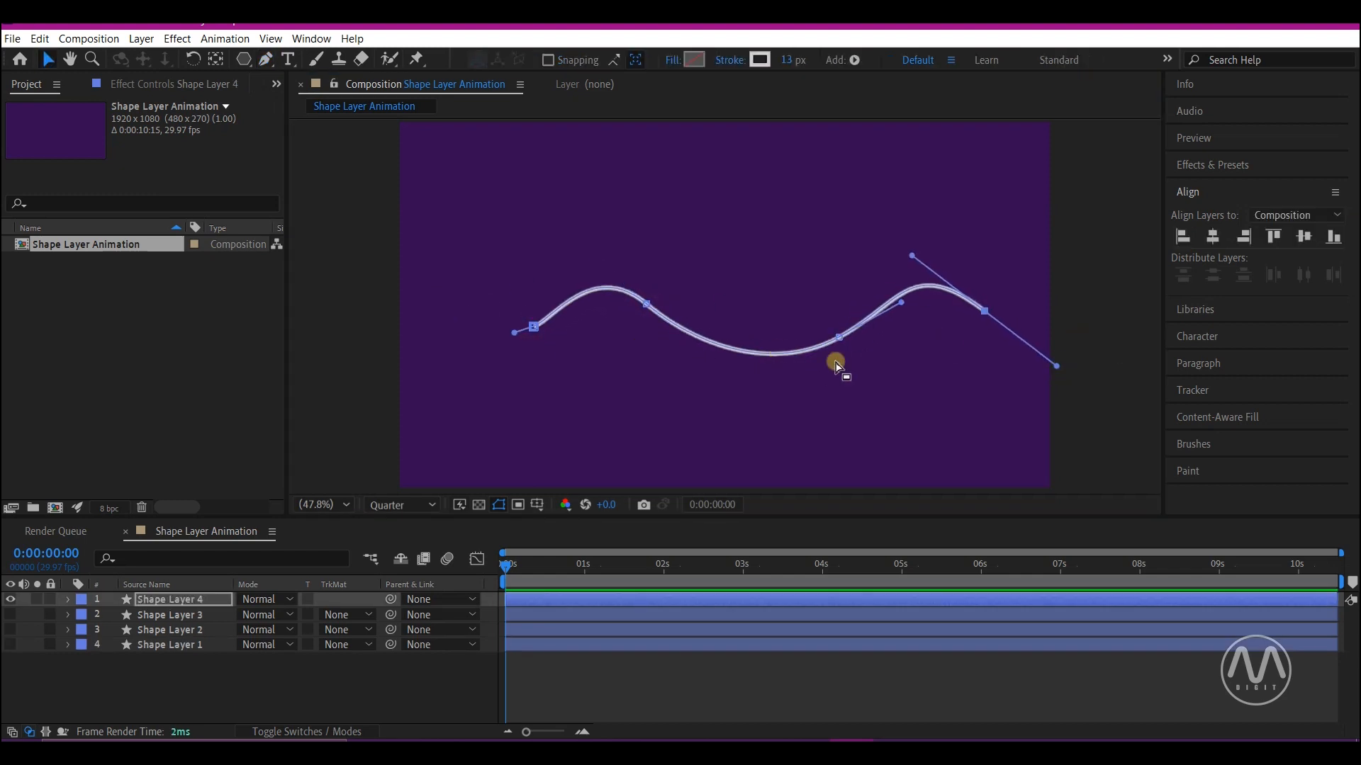
click(87, 676)
key(ctrl+Down)
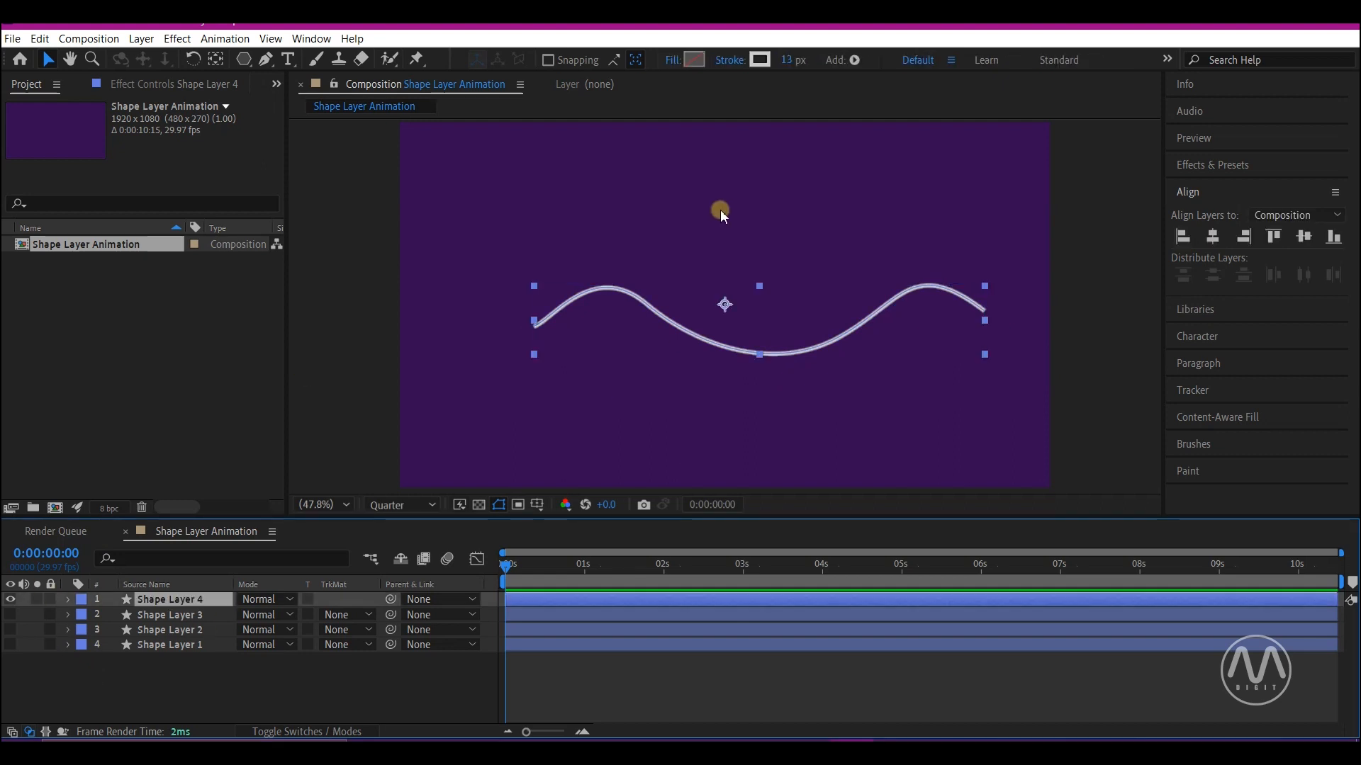
Step: Add Trim Paths to the contents of Shape Layer 4 and expand its properties
click(856, 60)
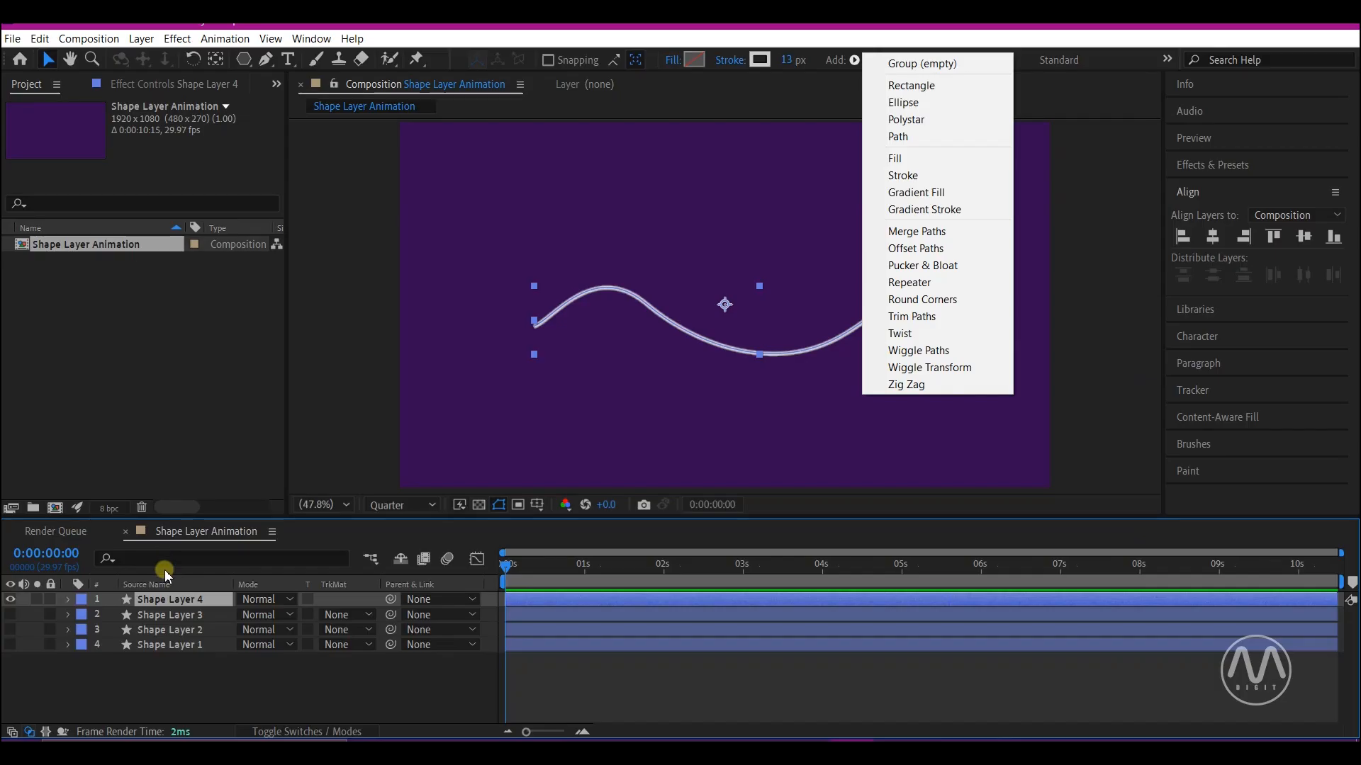
click(189, 675)
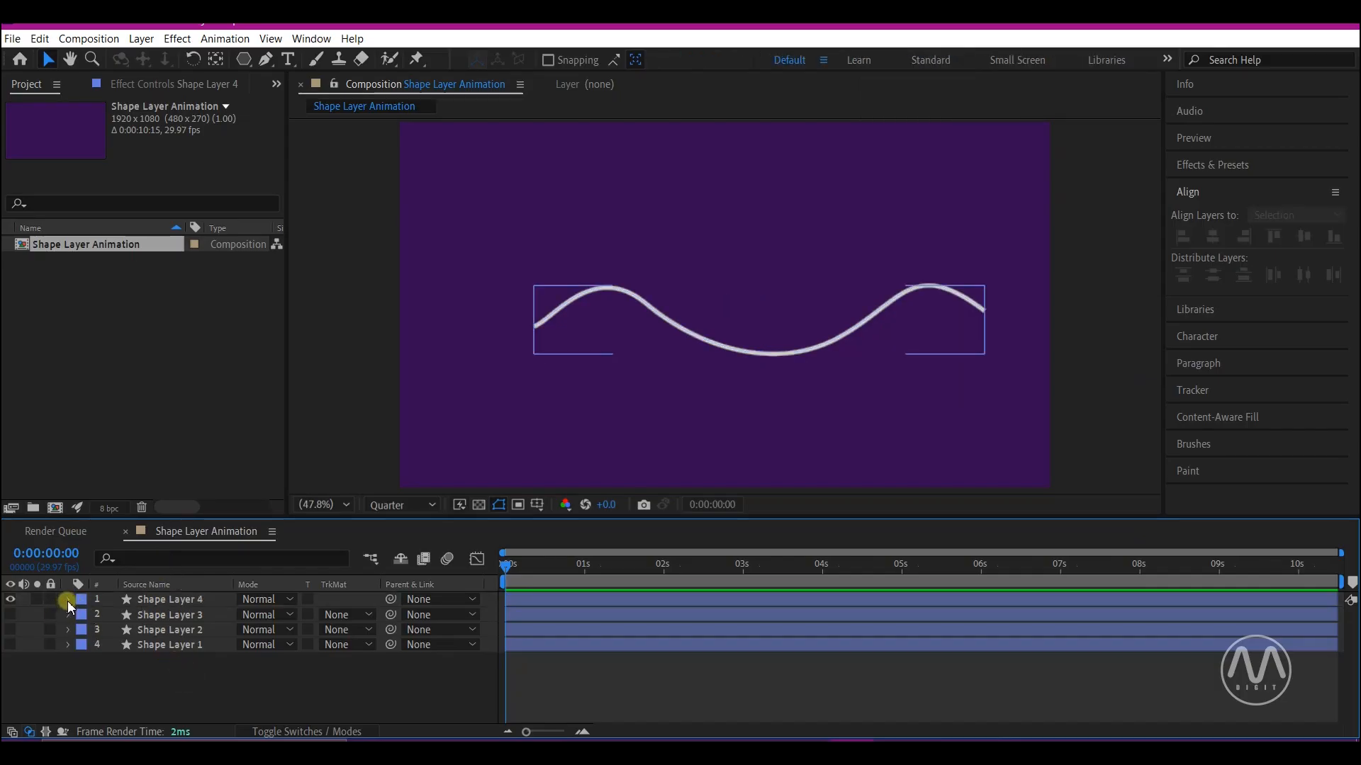
click(68, 600)
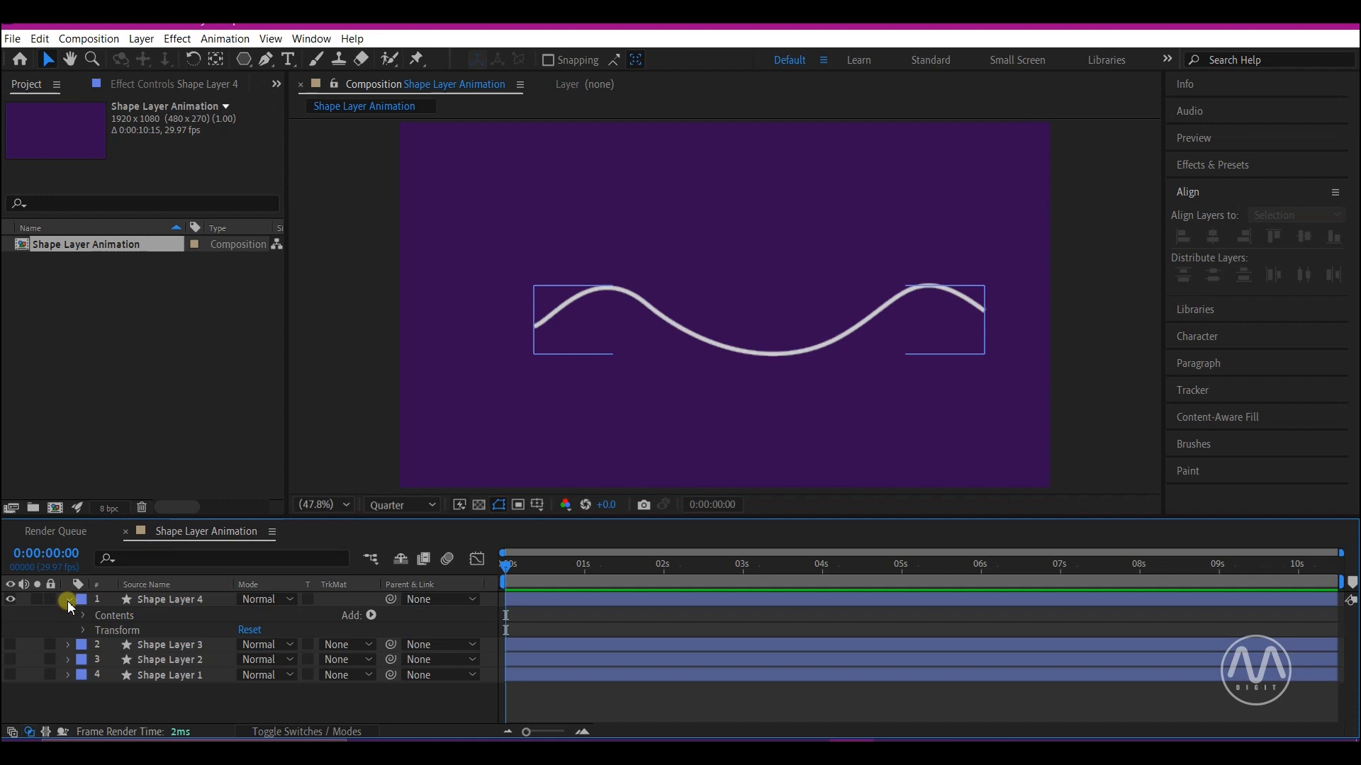
click(372, 616)
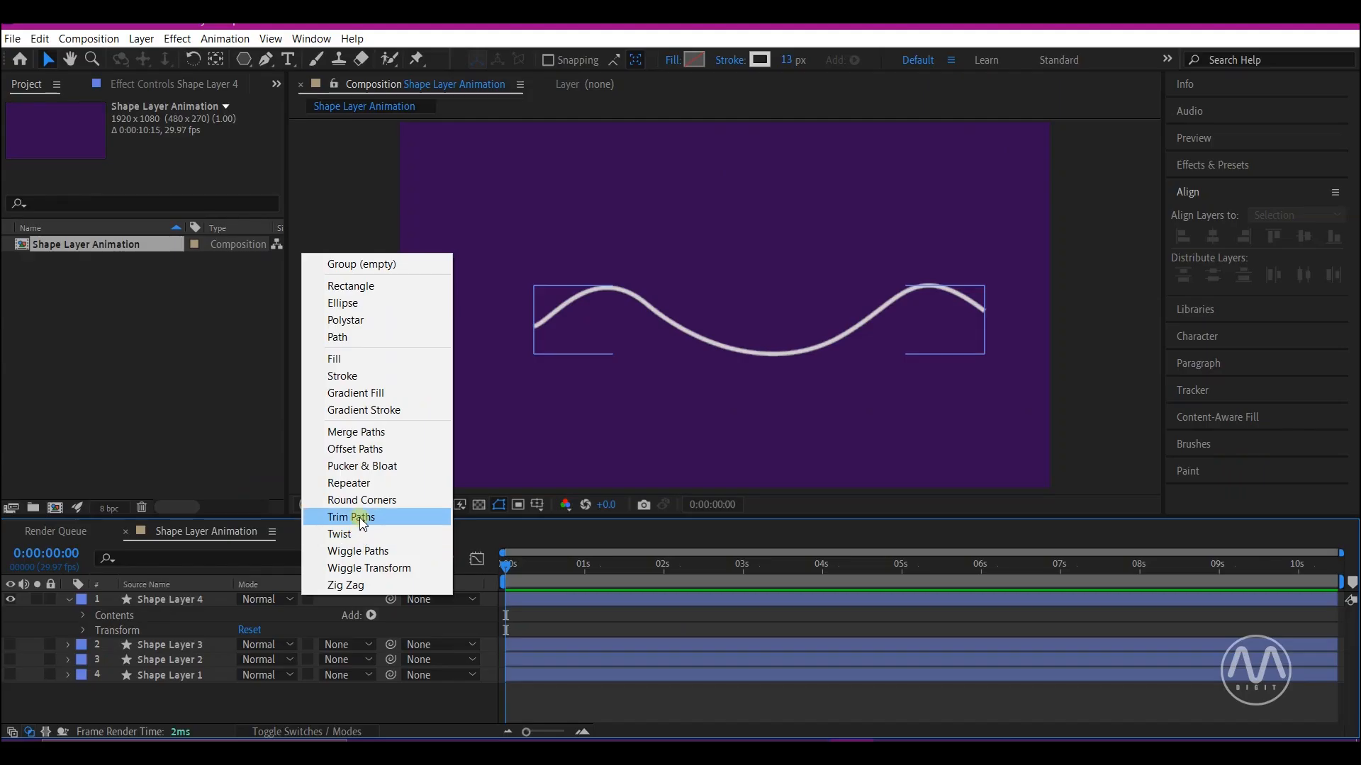
click(401, 467)
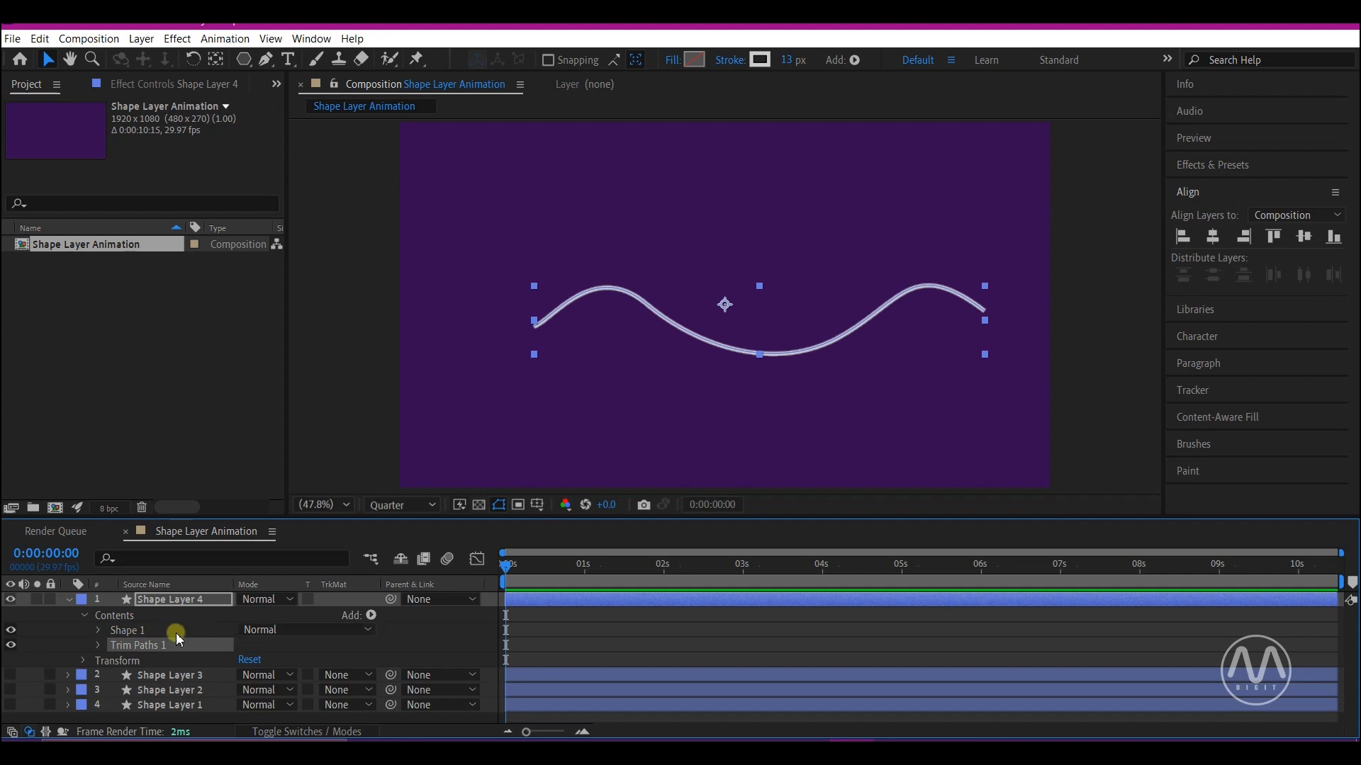
click(95, 644)
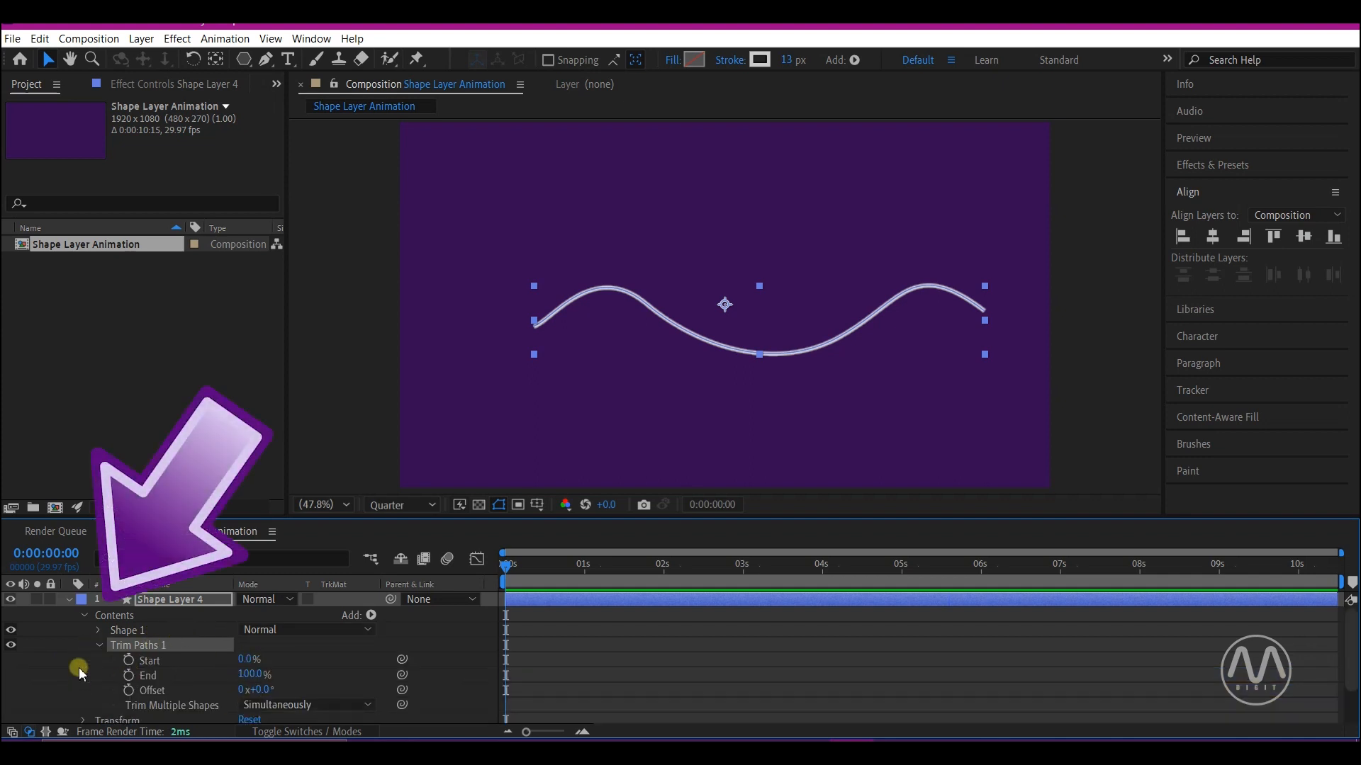
scroll(80, 670, down, 1)
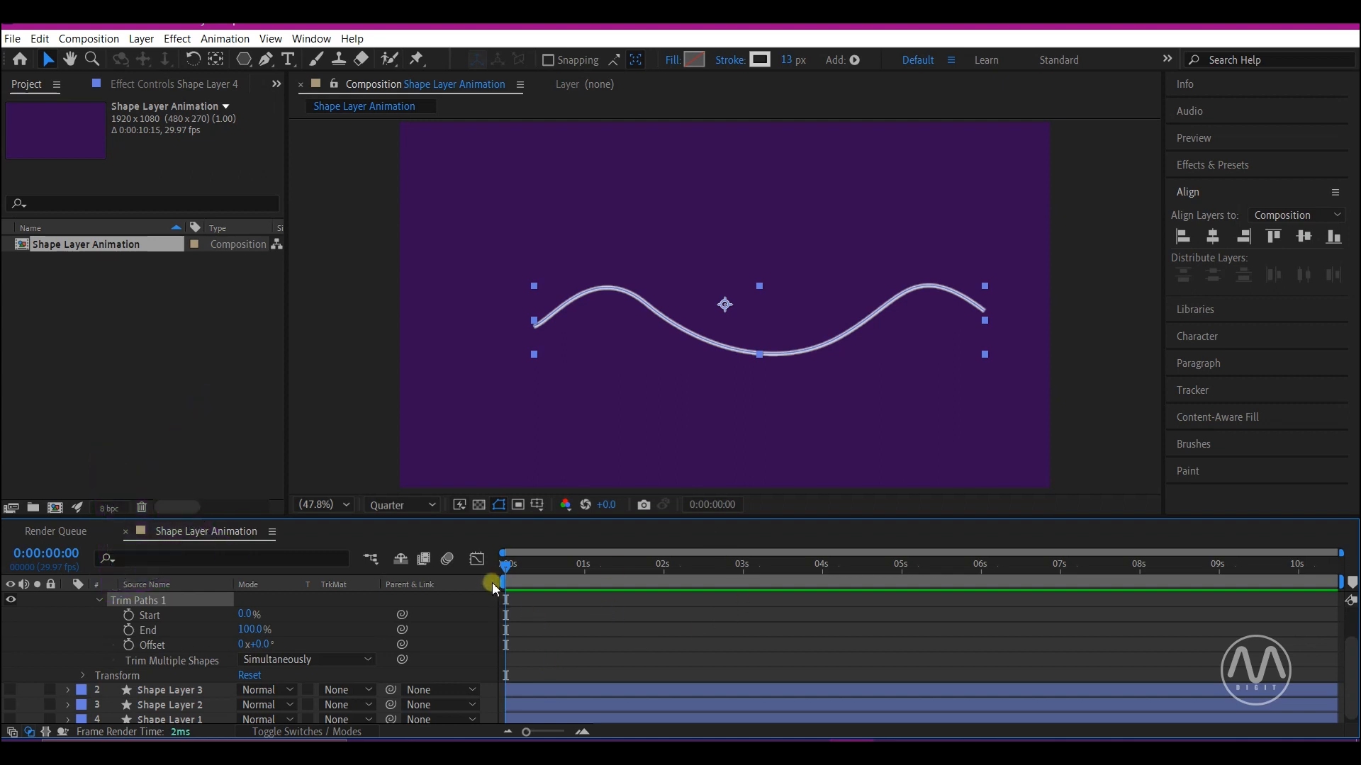
Step: Set keyframes for the Trim Paths Start and End properties at about 2 seconds (0:00:02:01)
drag(626, 568, 667, 569)
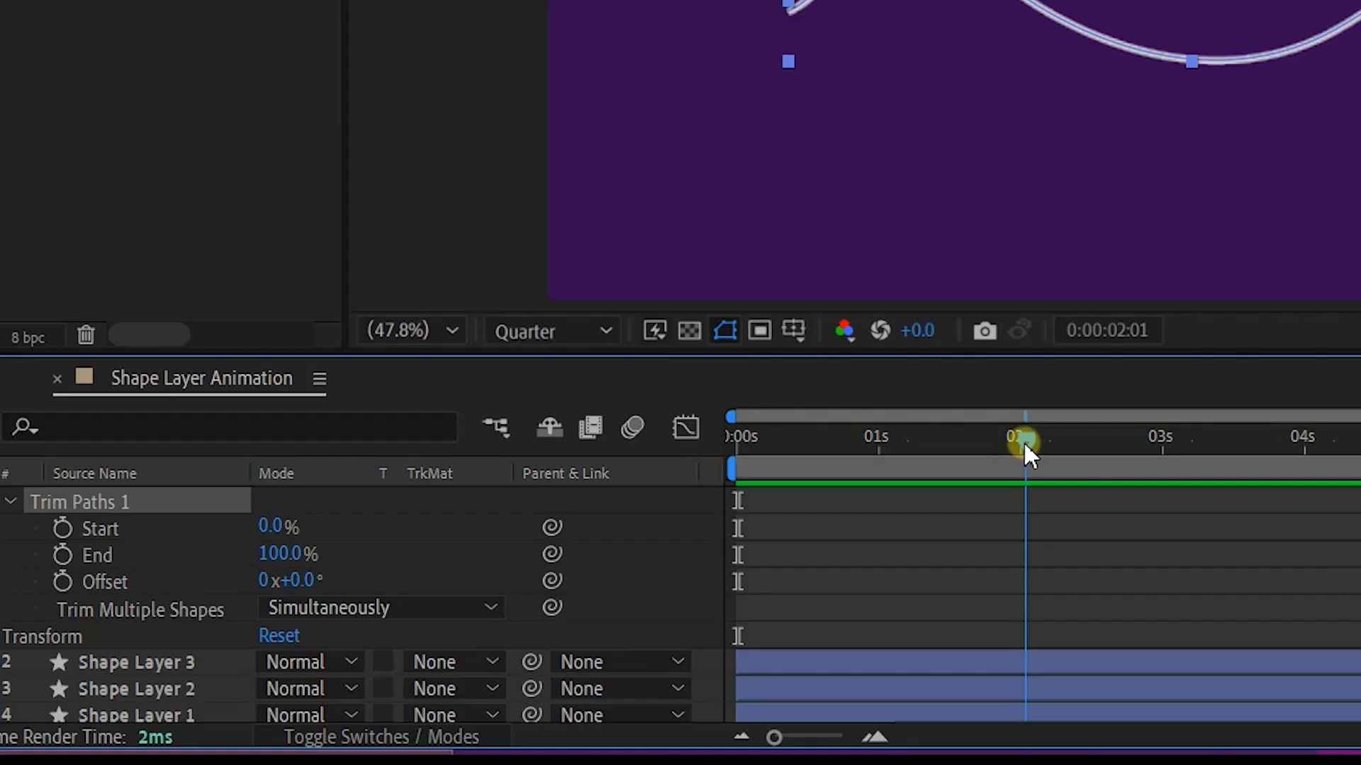
click(64, 526)
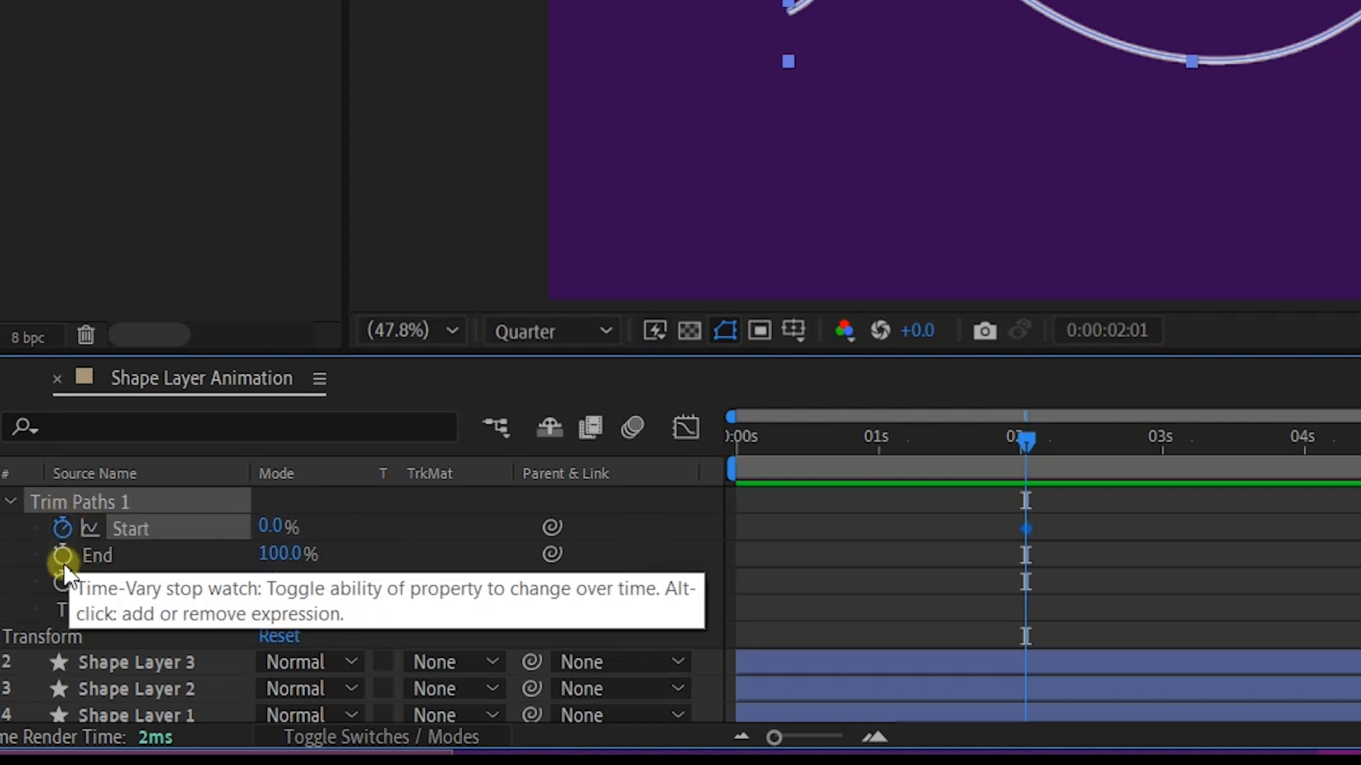
click(62, 557)
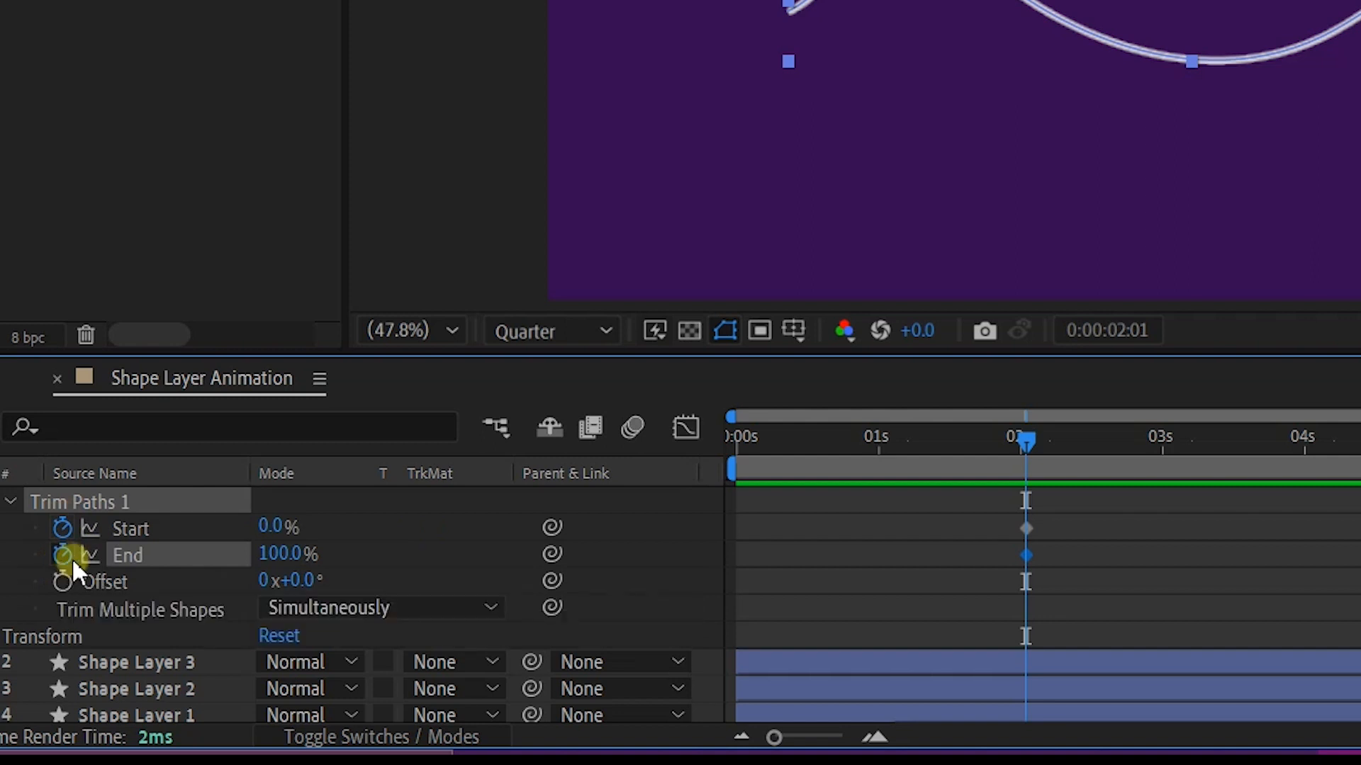
Step: Set the Trim Paths End to 0% at 0:00:00:00
drag(773, 436, 736, 446)
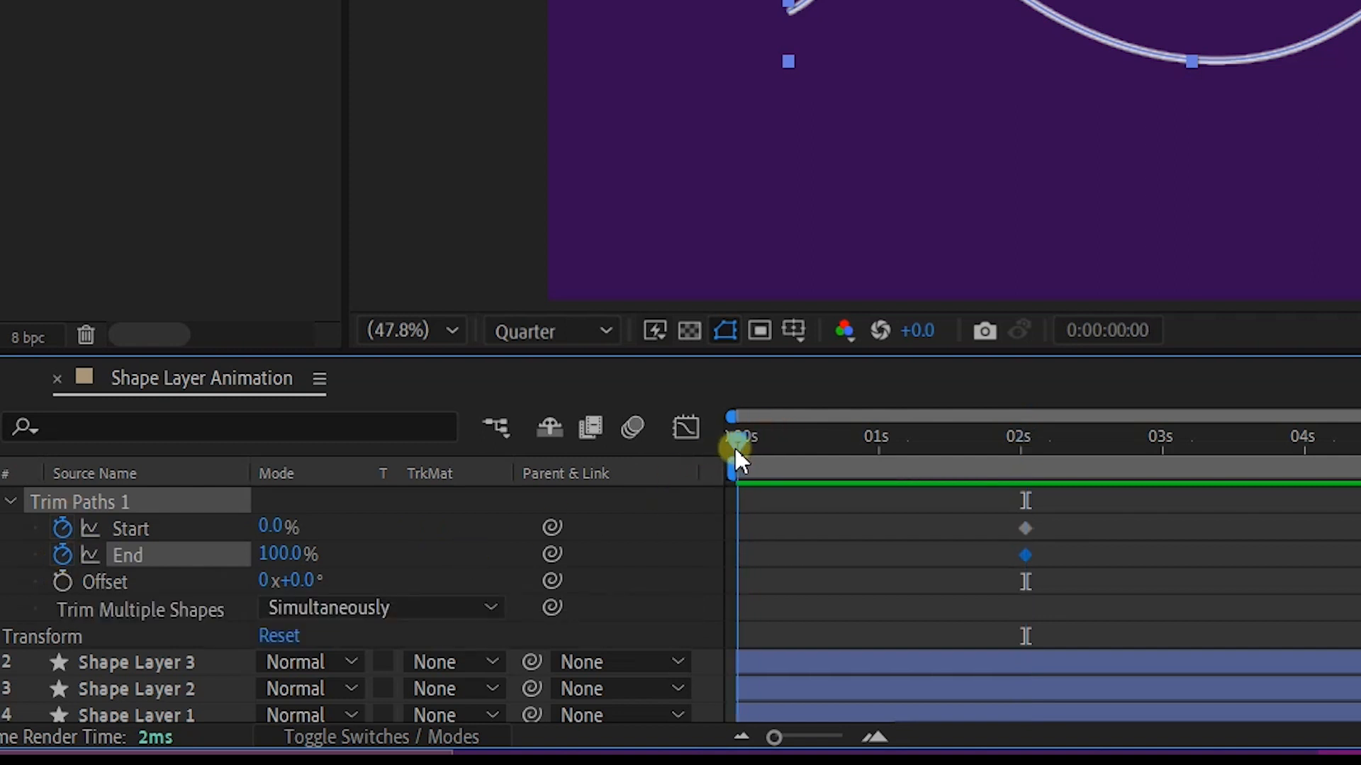
click(276, 556)
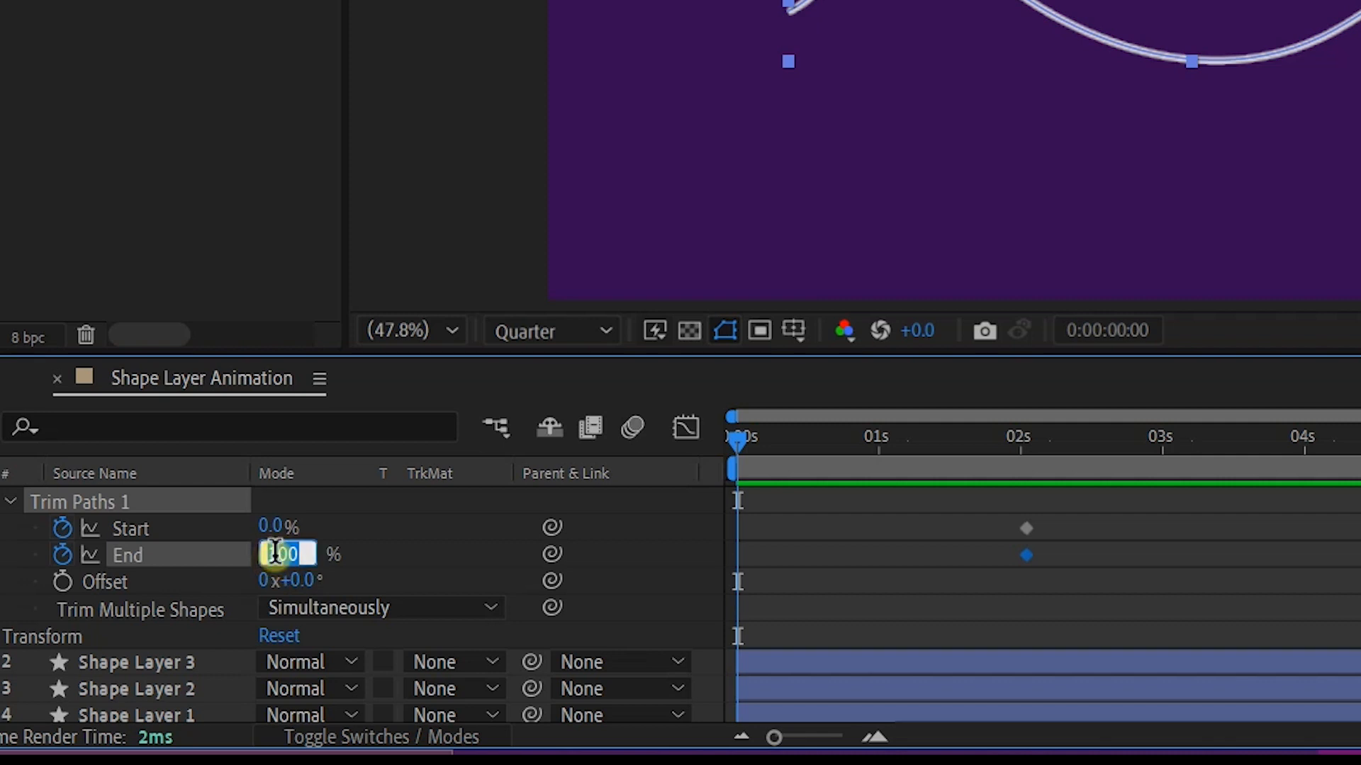
text(0)
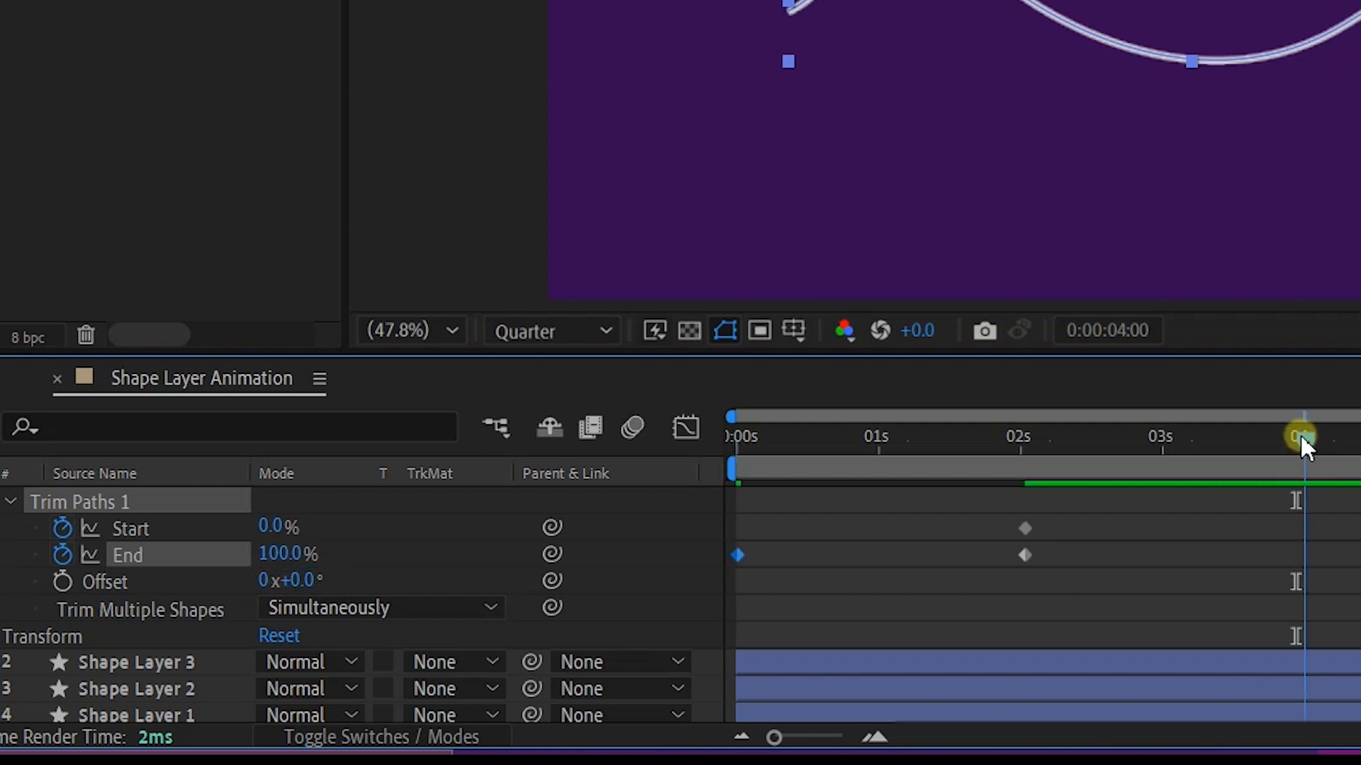
Step: Set the Trim Paths Start to 100% at about 4 seconds (0:00:03:29)
drag(1301, 435, 1278, 476)
click(1303, 440)
click(275, 526)
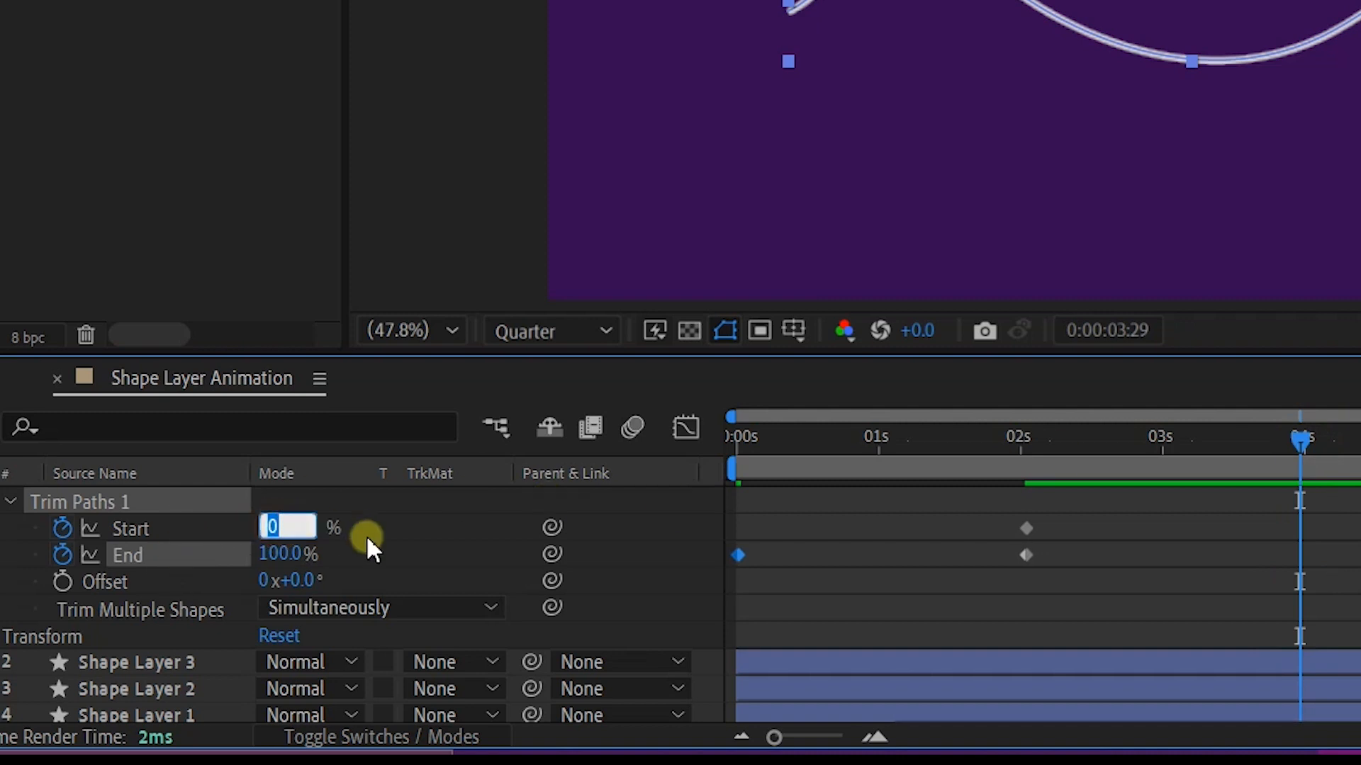
text(100)
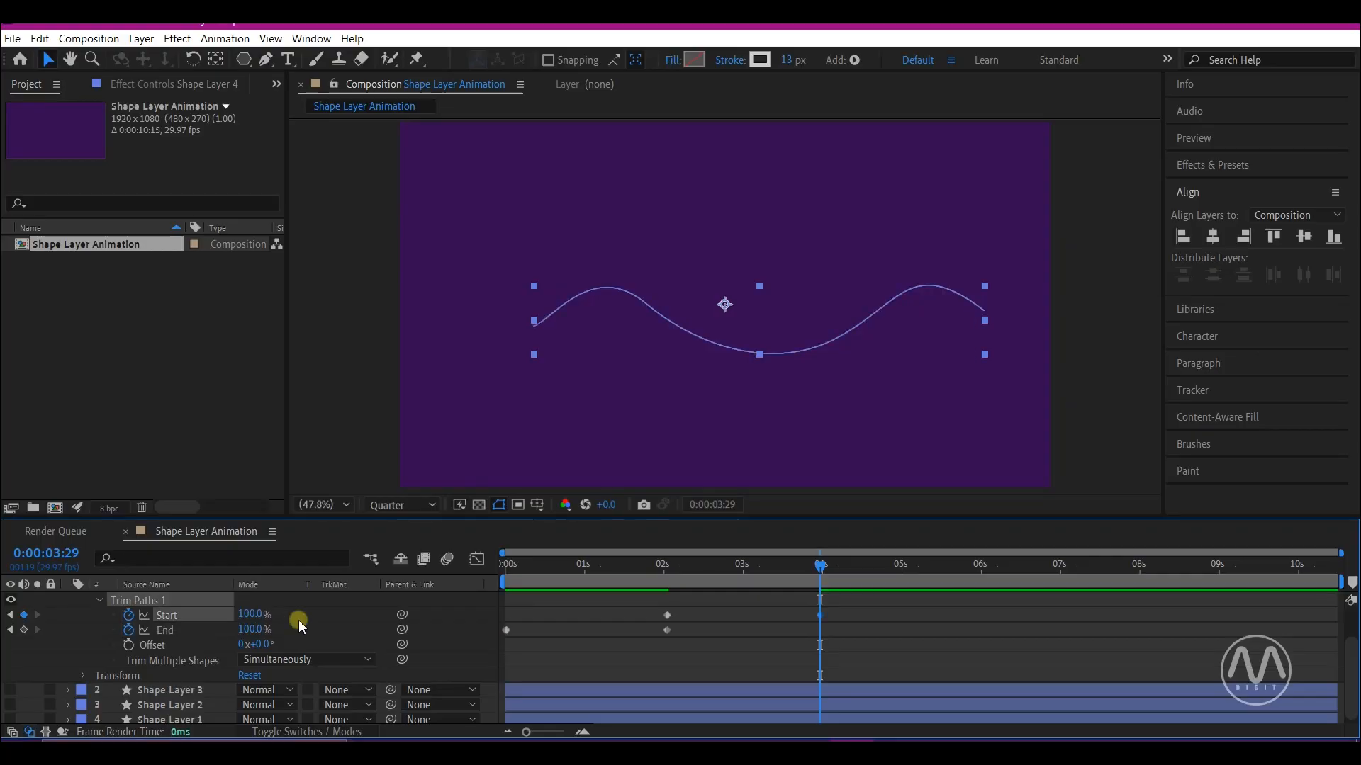
Step: Shorten the work area to end just after 4 seconds and preview the line animation
click(926, 566)
key(space)
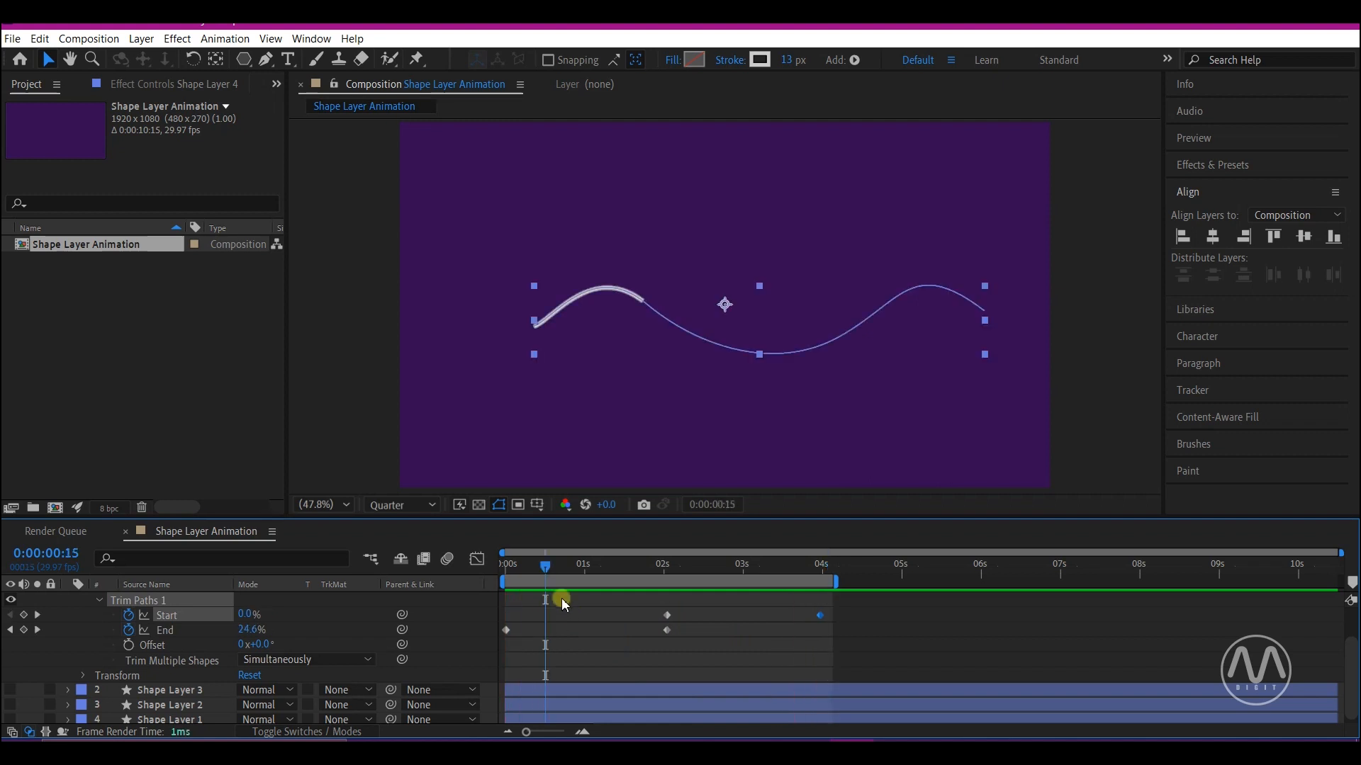
Step: Apply Easy Ease to all four Trim Paths Start and End keyframes
drag(856, 607, 488, 660)
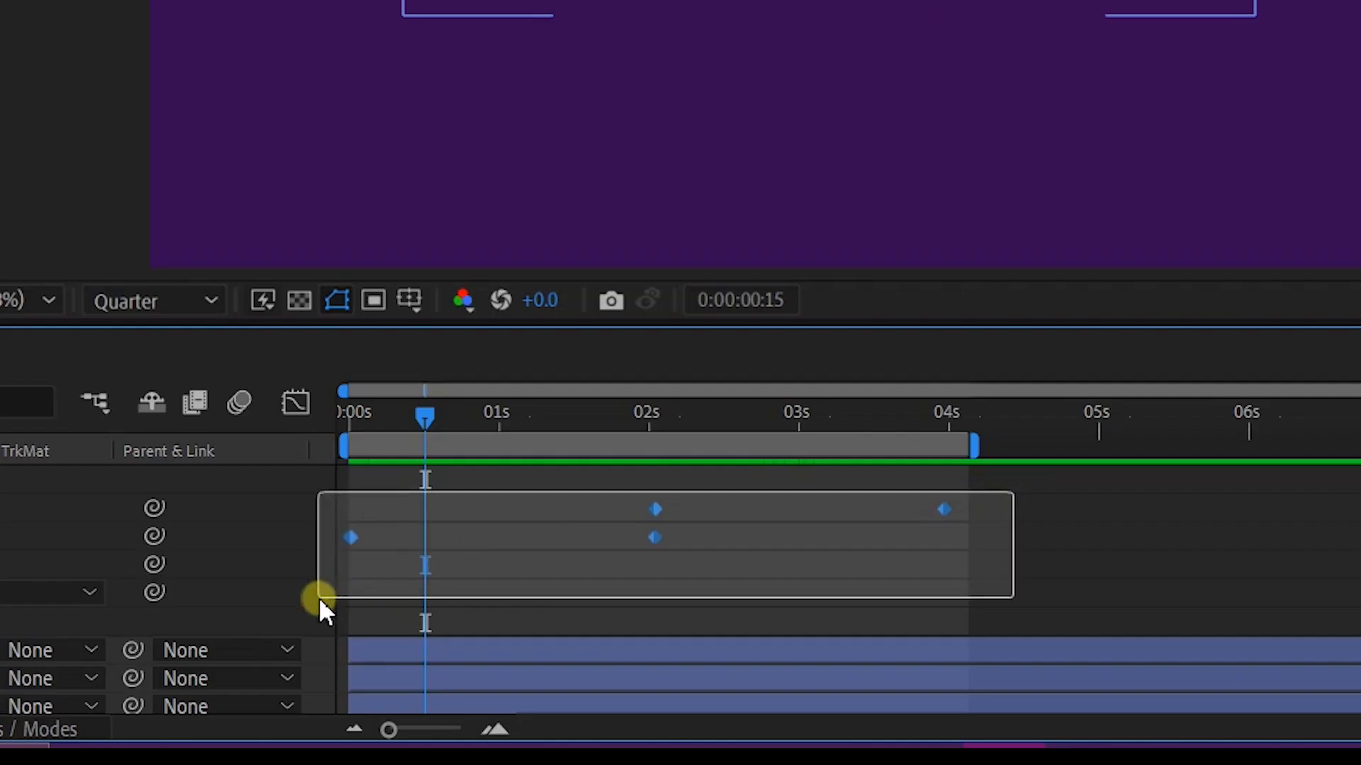
drag(317, 596, 317, 597)
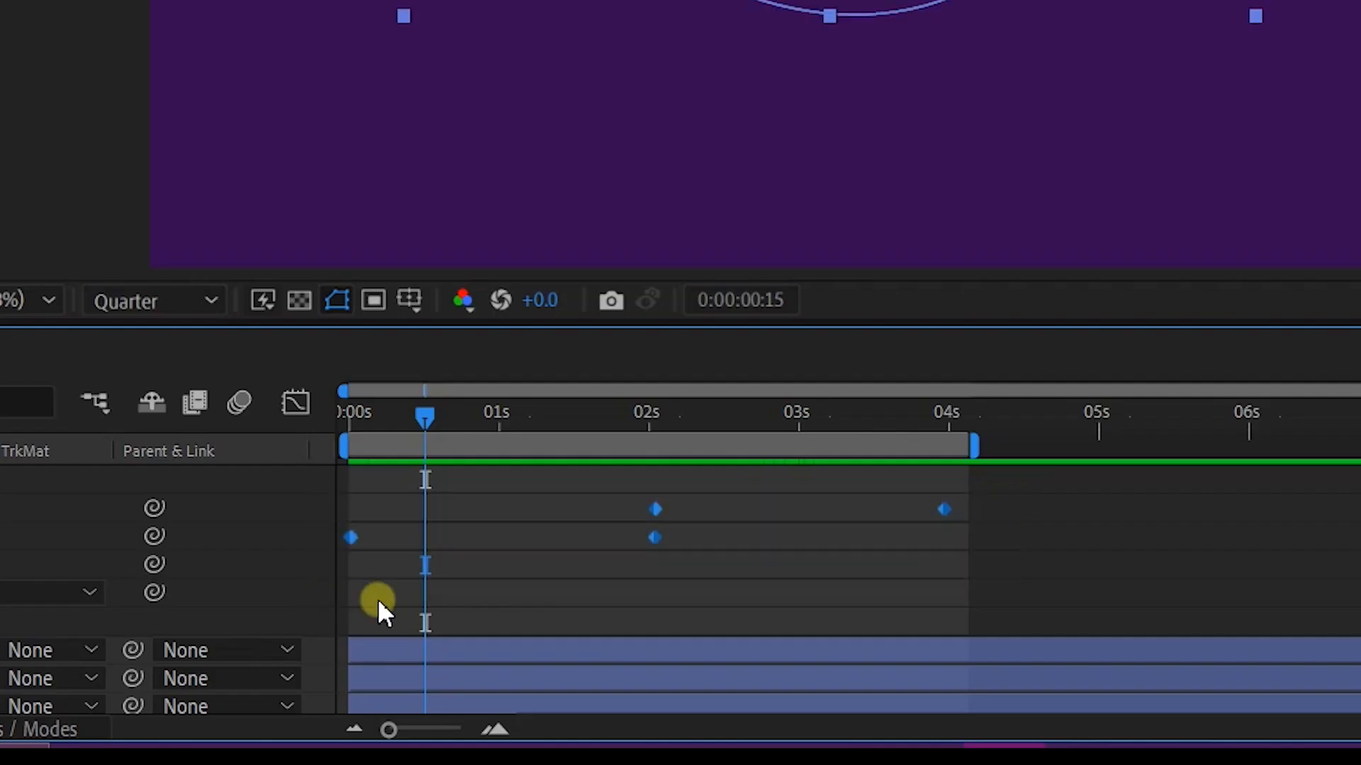
right_click(654, 540)
mouse_move(693, 522)
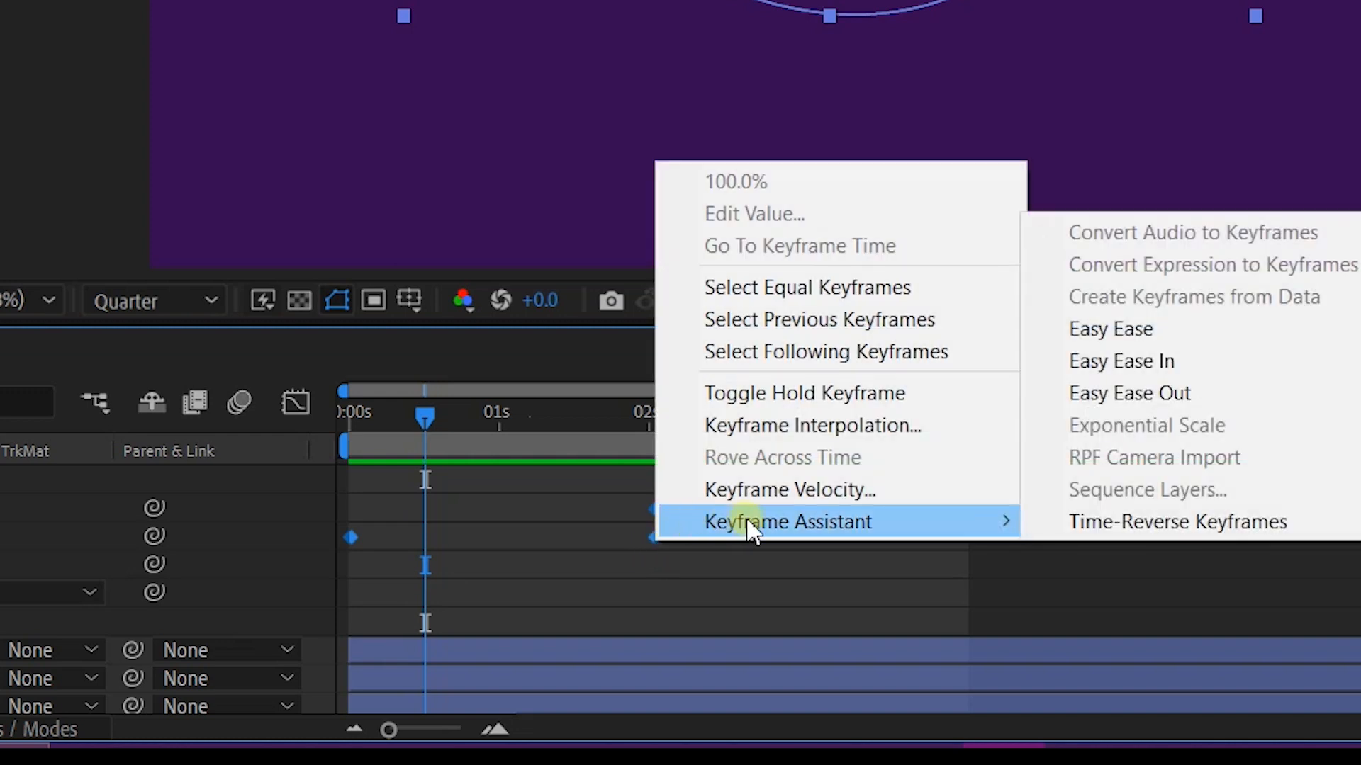
click(1128, 338)
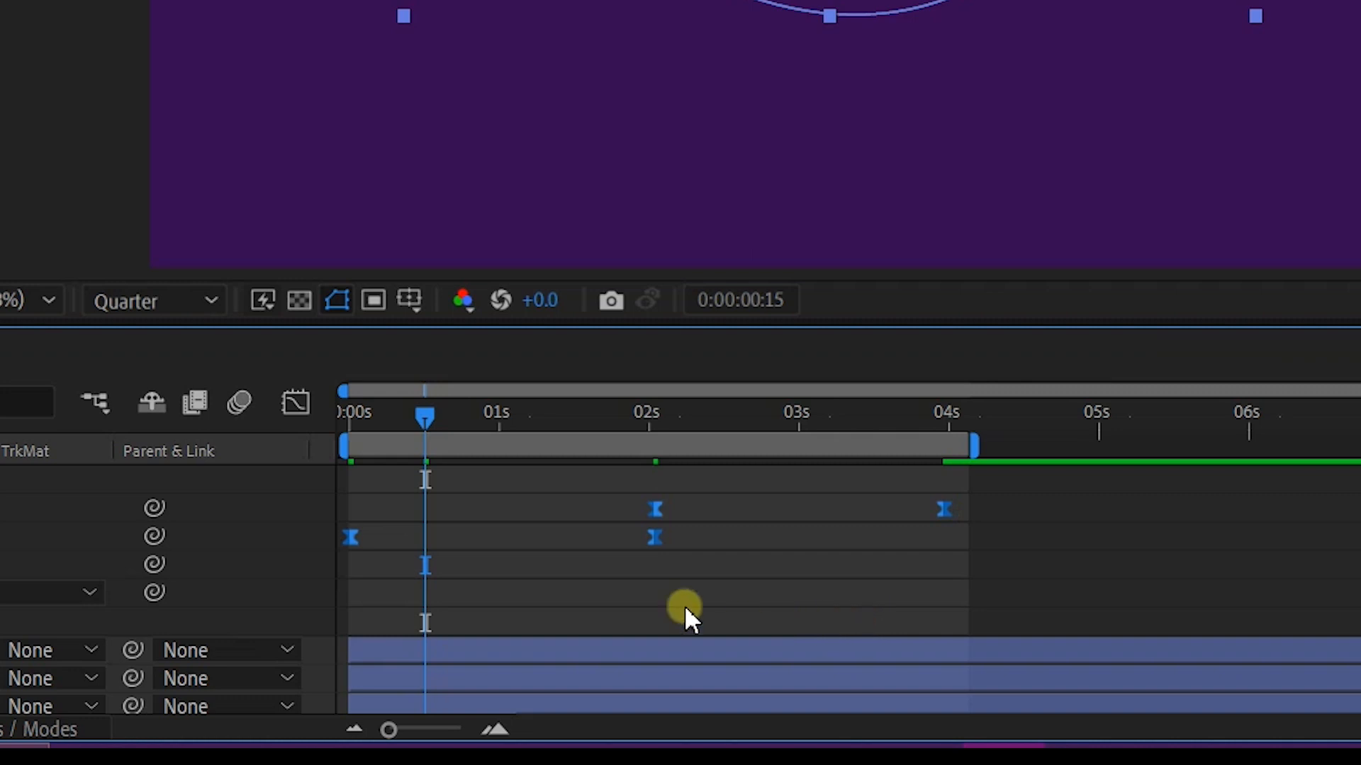
Step: Preview the eased line animation from the start of the timeline
drag(383, 414, 333, 414)
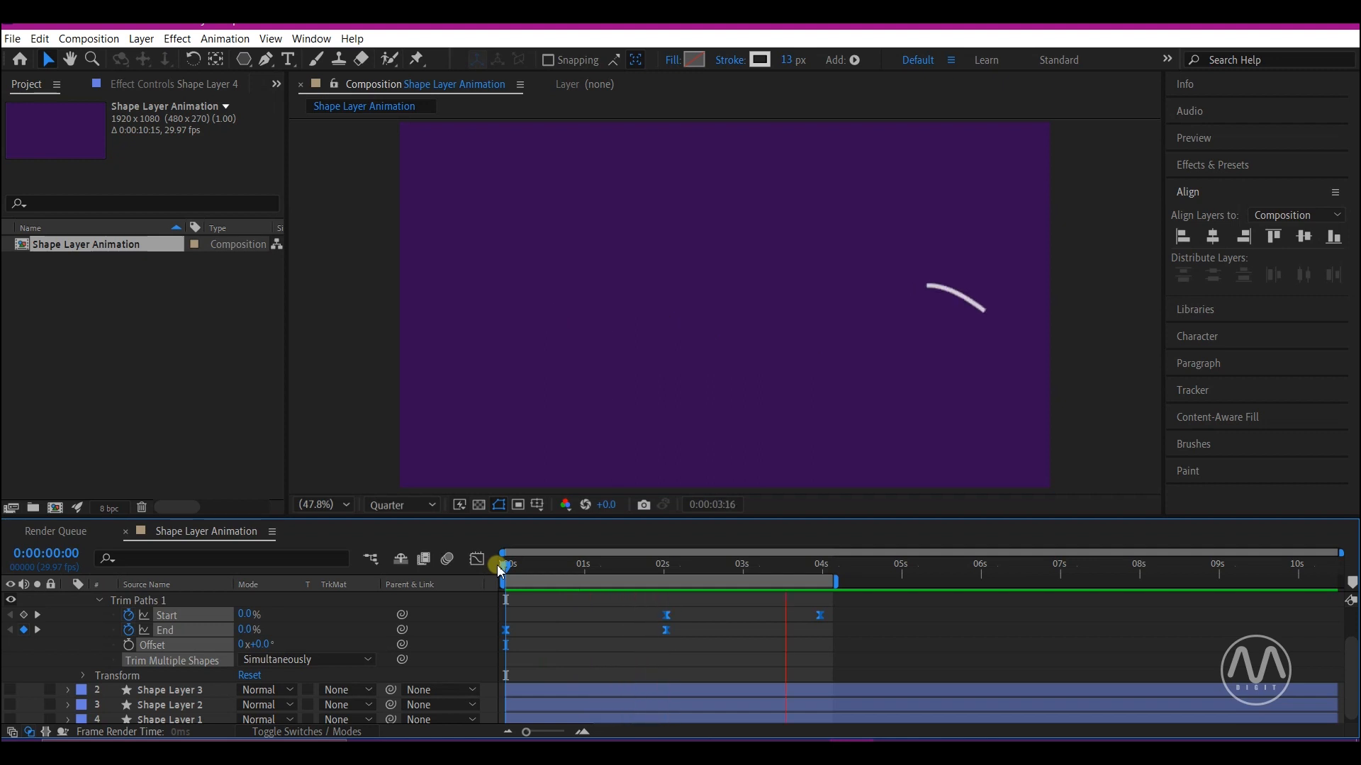
drag(501, 570, 573, 595)
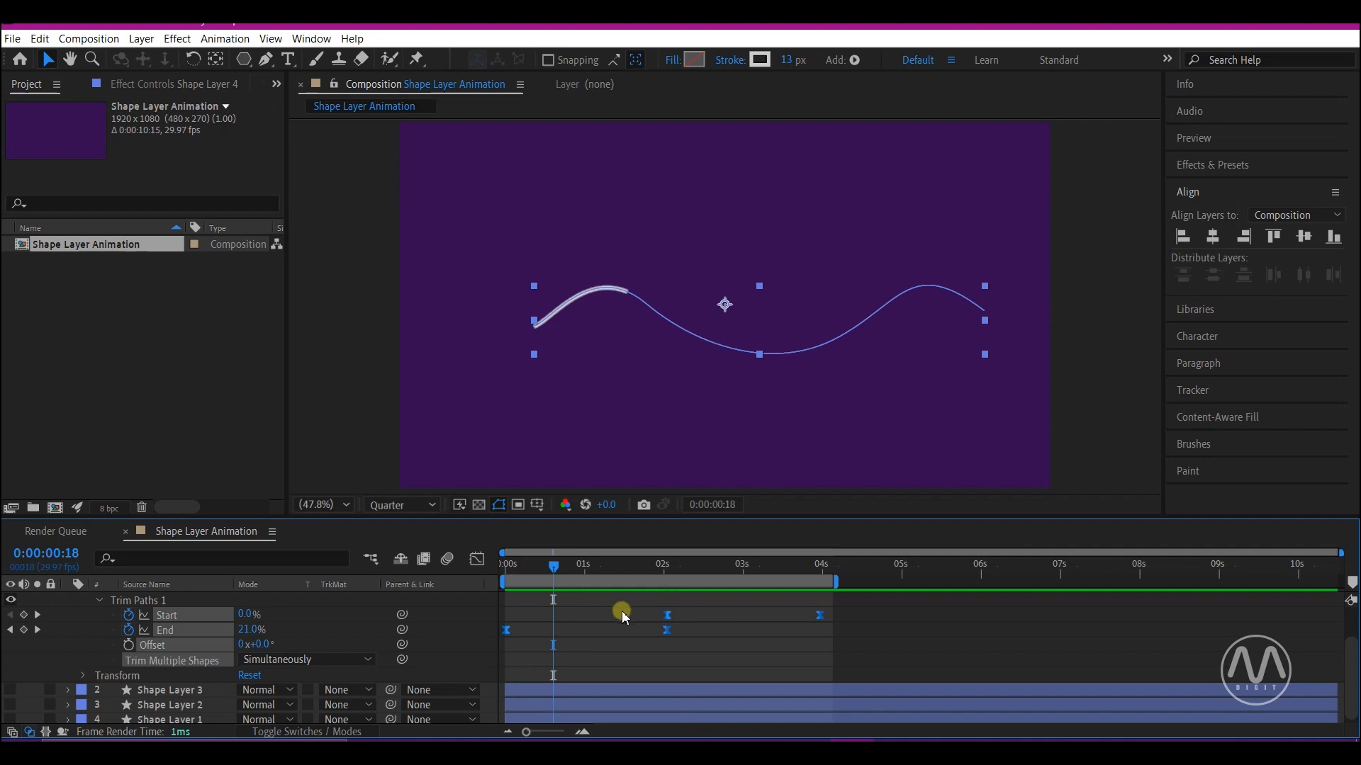
Step: In the speed graph, extend the incoming ease handle of the last Start keyframe back to about 3 seconds, then close the Graph Editor
click(628, 630)
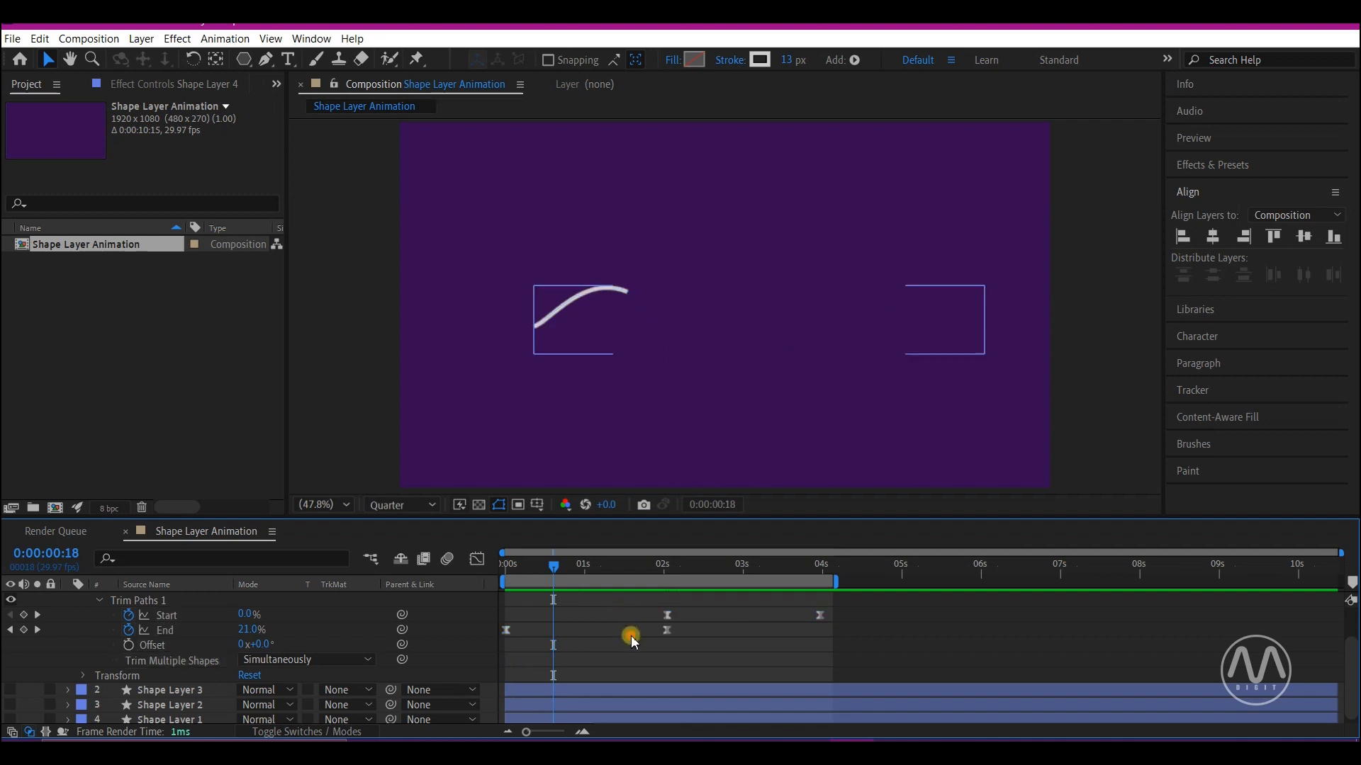
click(820, 616)
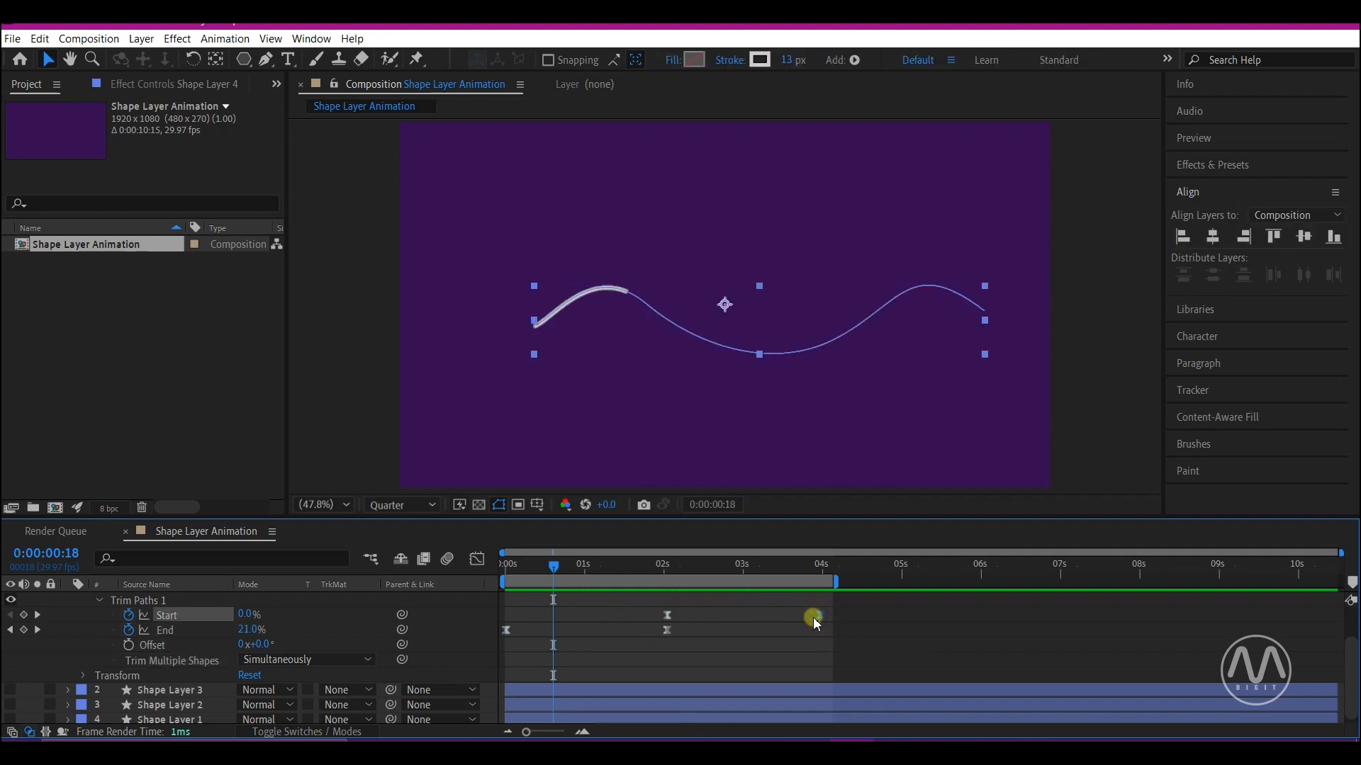
click(479, 564)
right_click(759, 626)
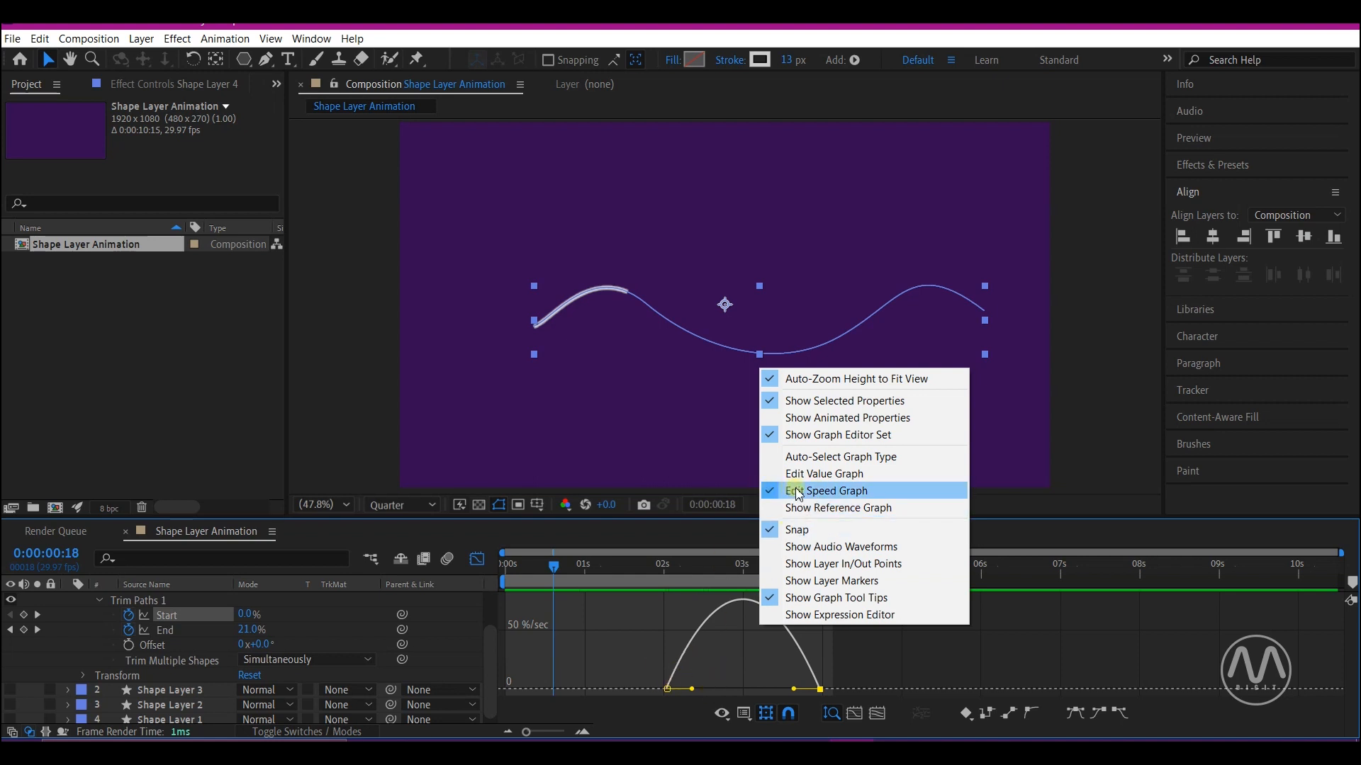
click(666, 655)
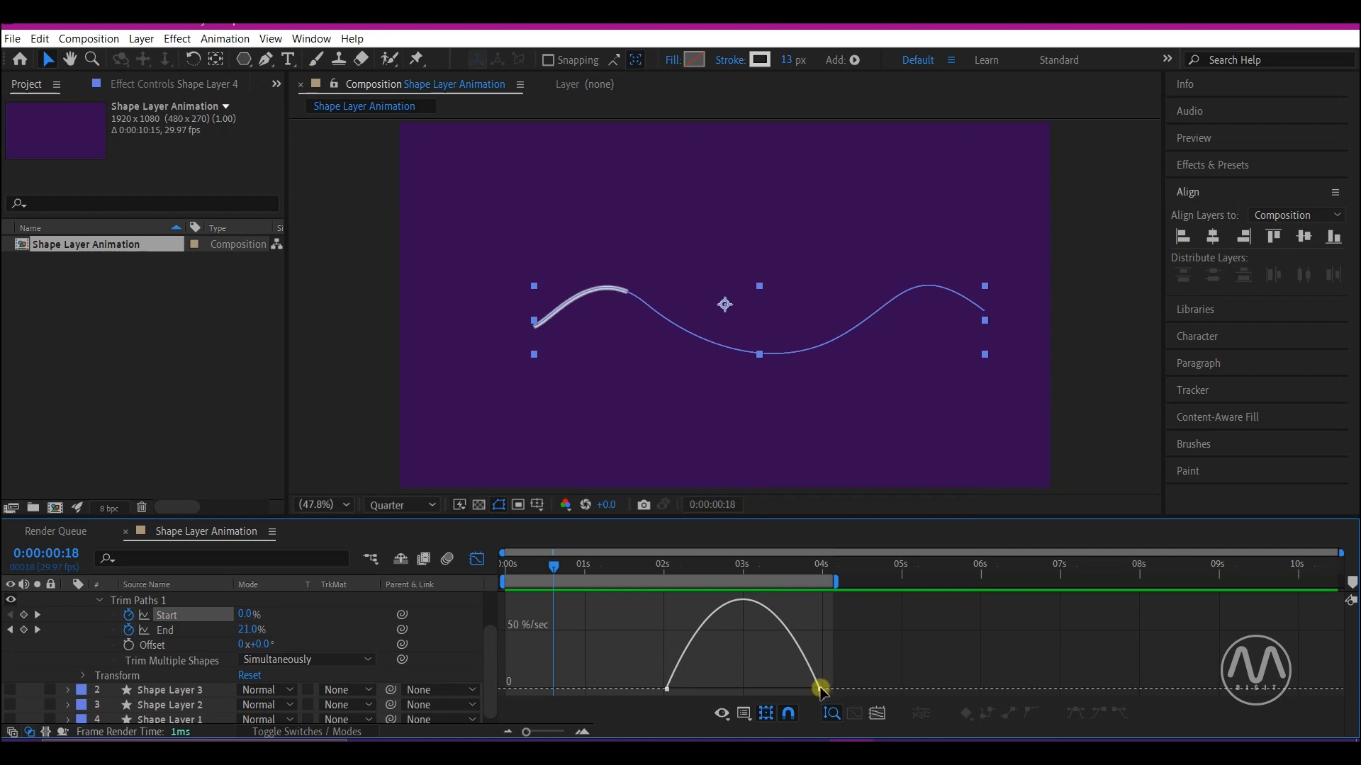
click(820, 685)
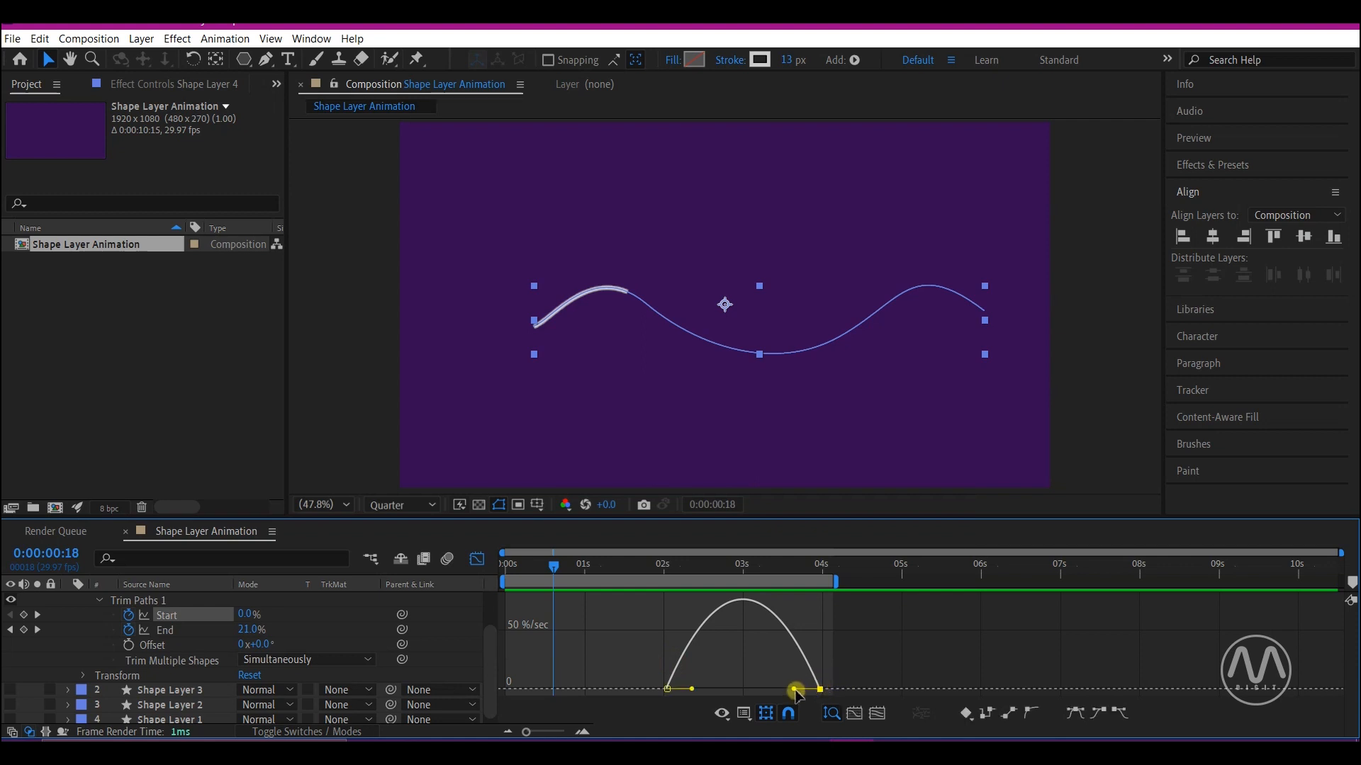
drag(792, 691, 734, 699)
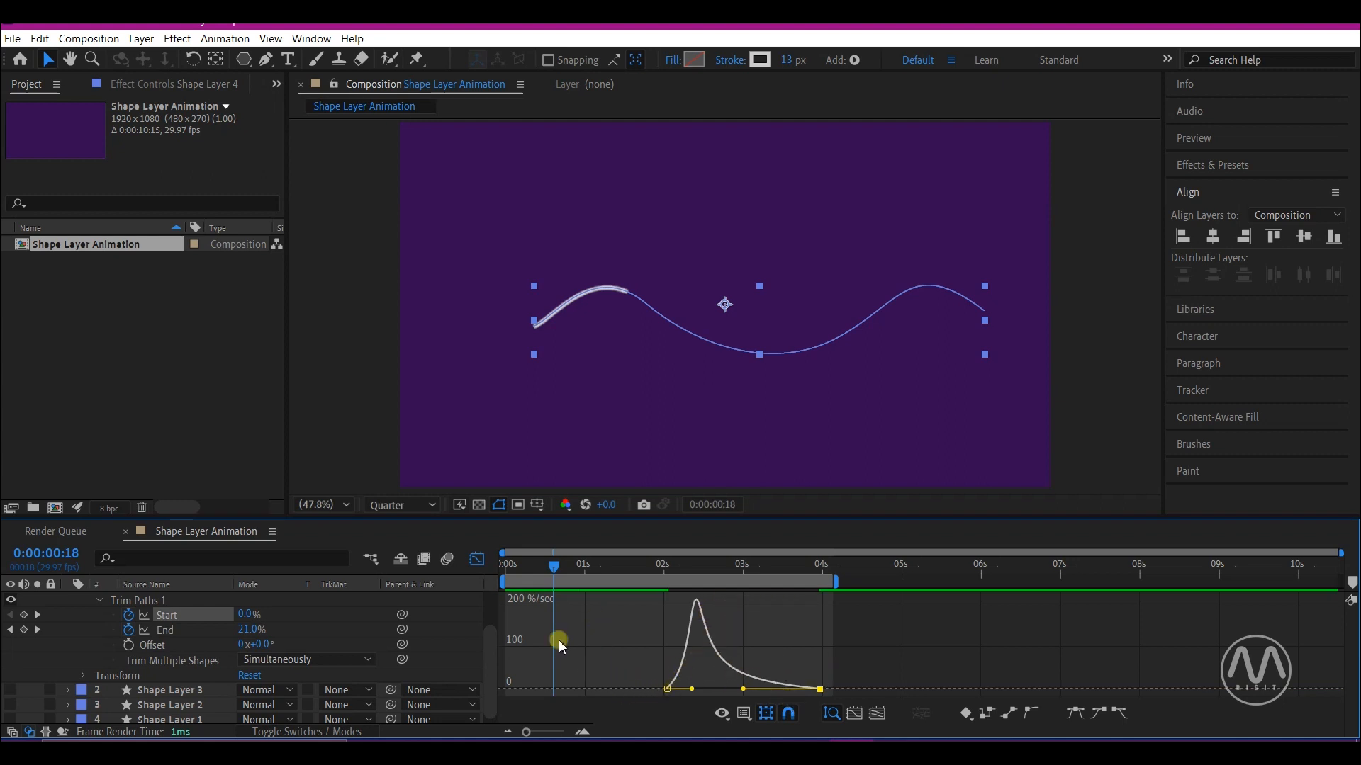
key(shift+F3)
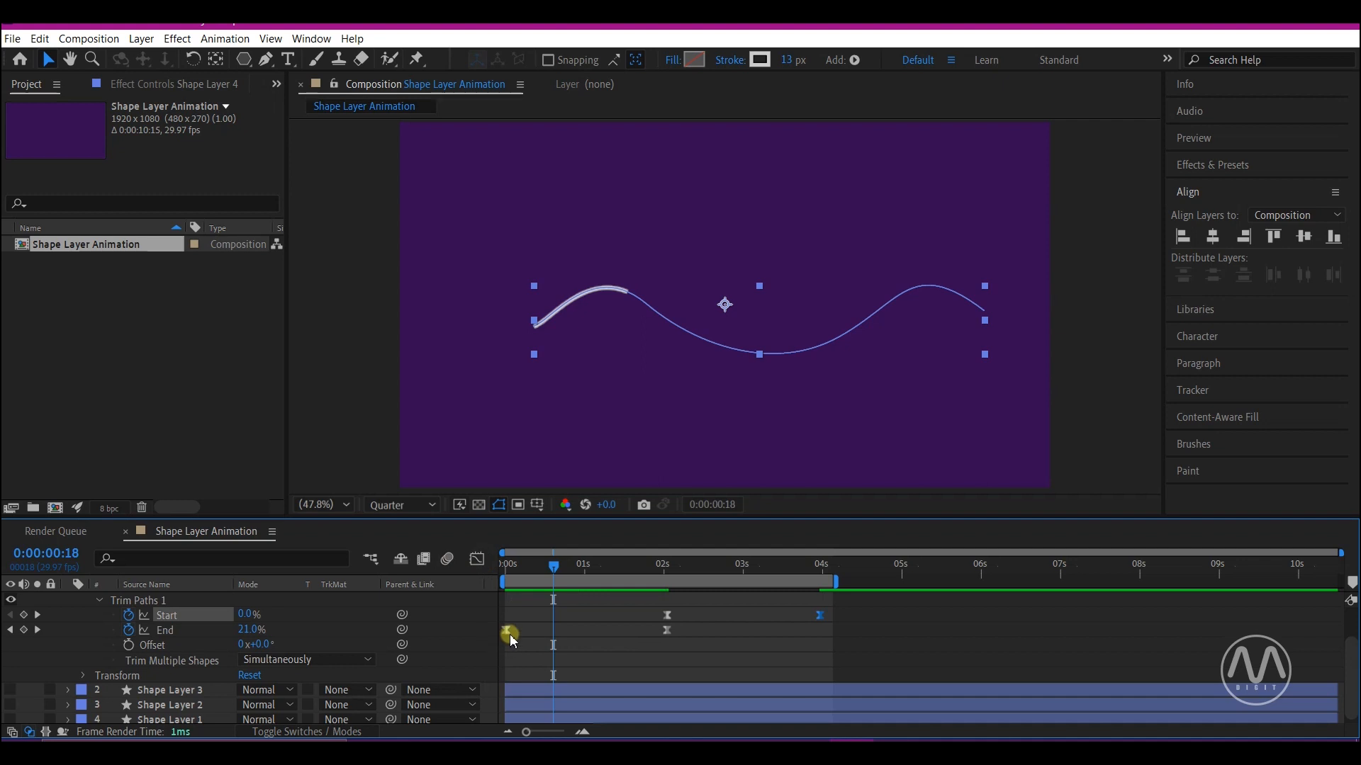
Step: In the End property's speed graph, extend the first keyframe's outgoing ease handle to about 0.8 seconds, then close the Graph Editor
click(665, 630)
click(474, 563)
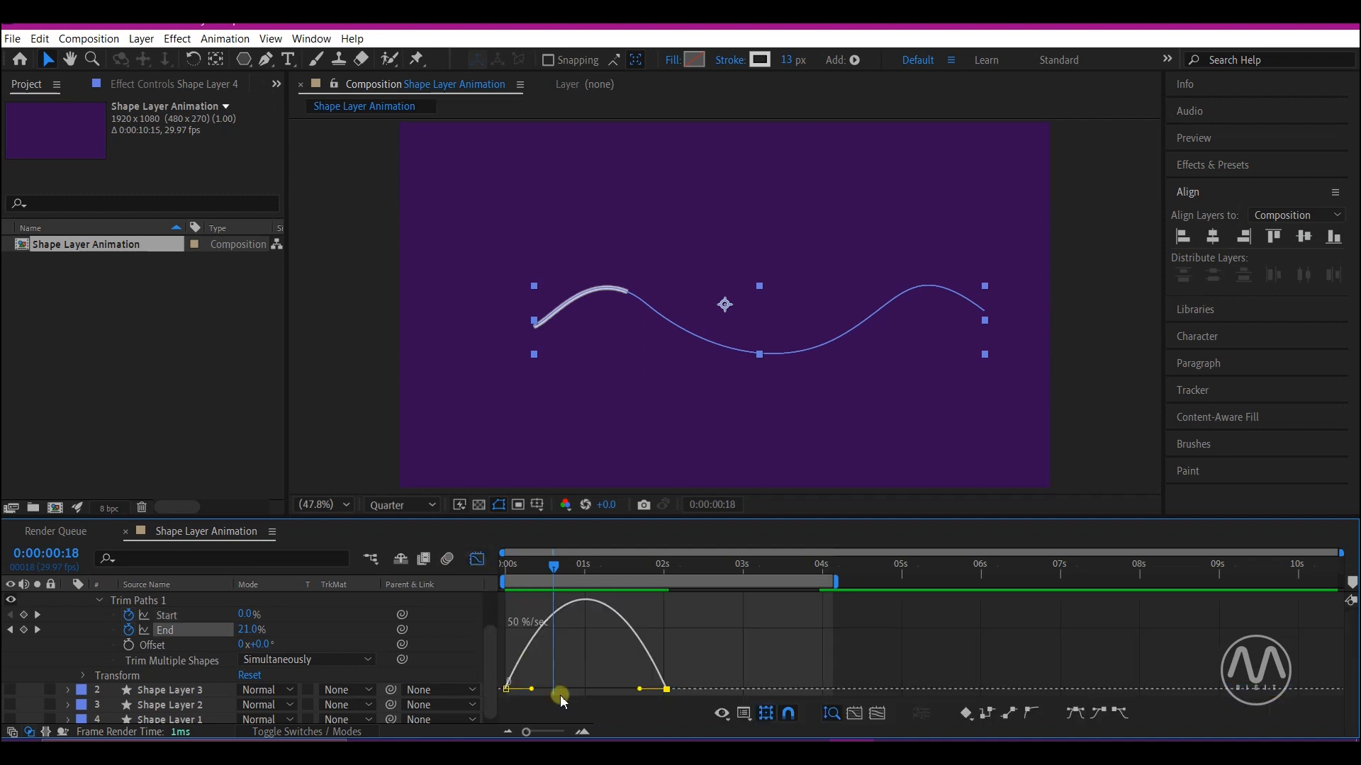
drag(530, 691, 572, 691)
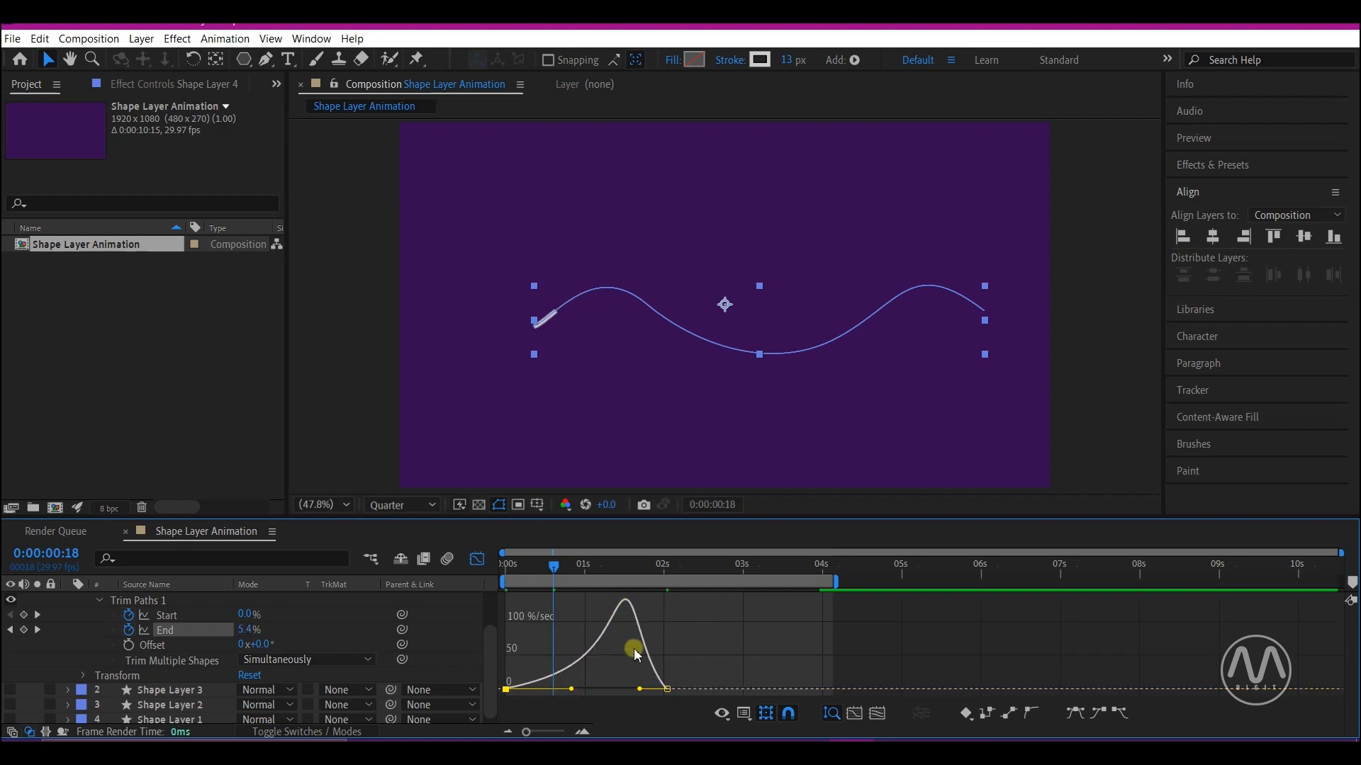
click(474, 561)
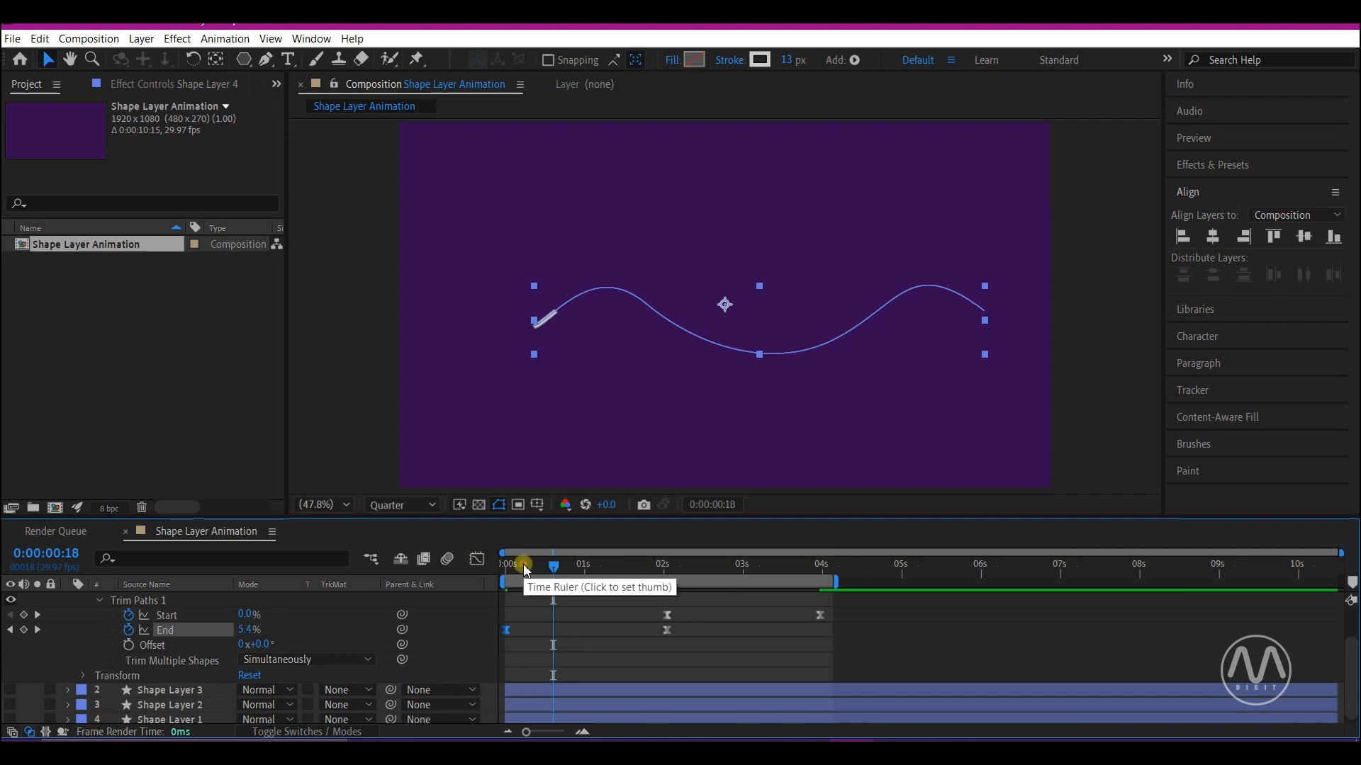
Step: Preview the line animation with the adjusted End easing from the start of the timeline
key(Home)
key(space)
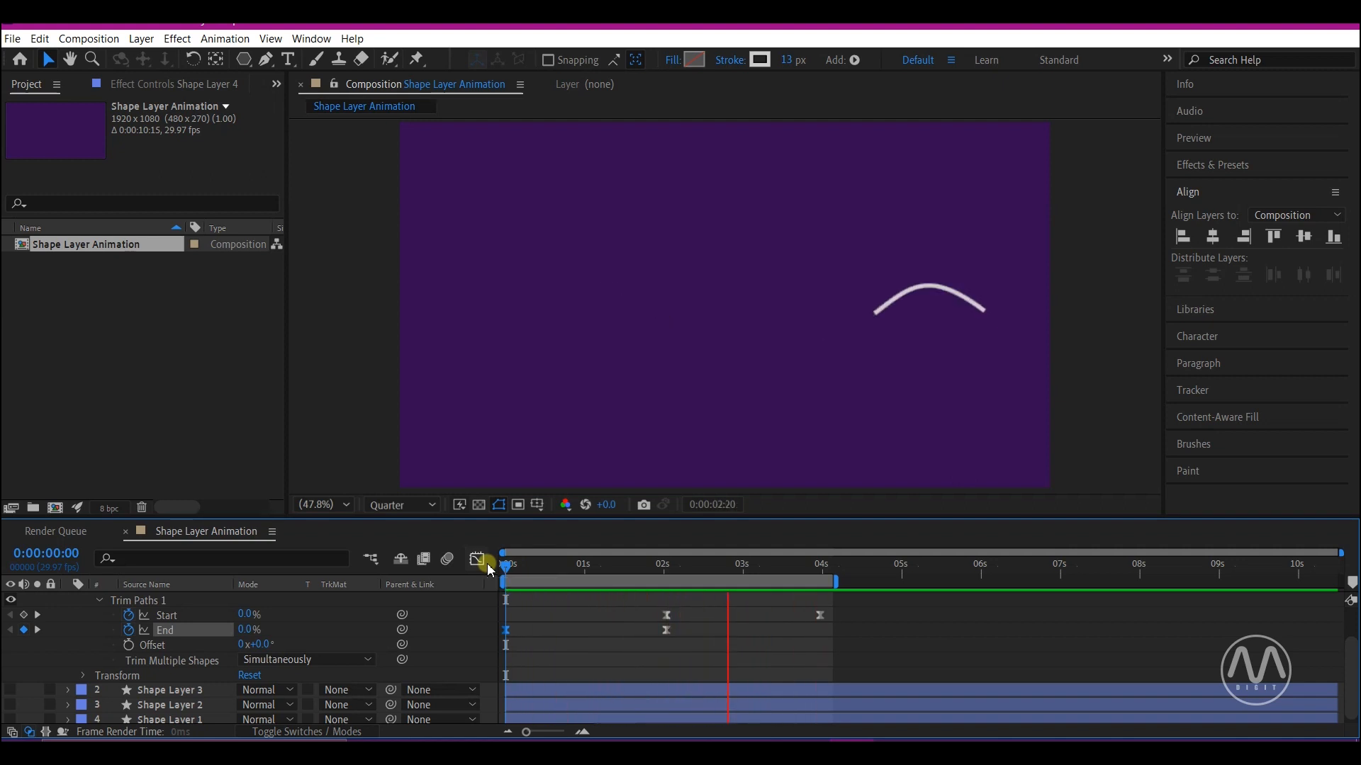
key(space)
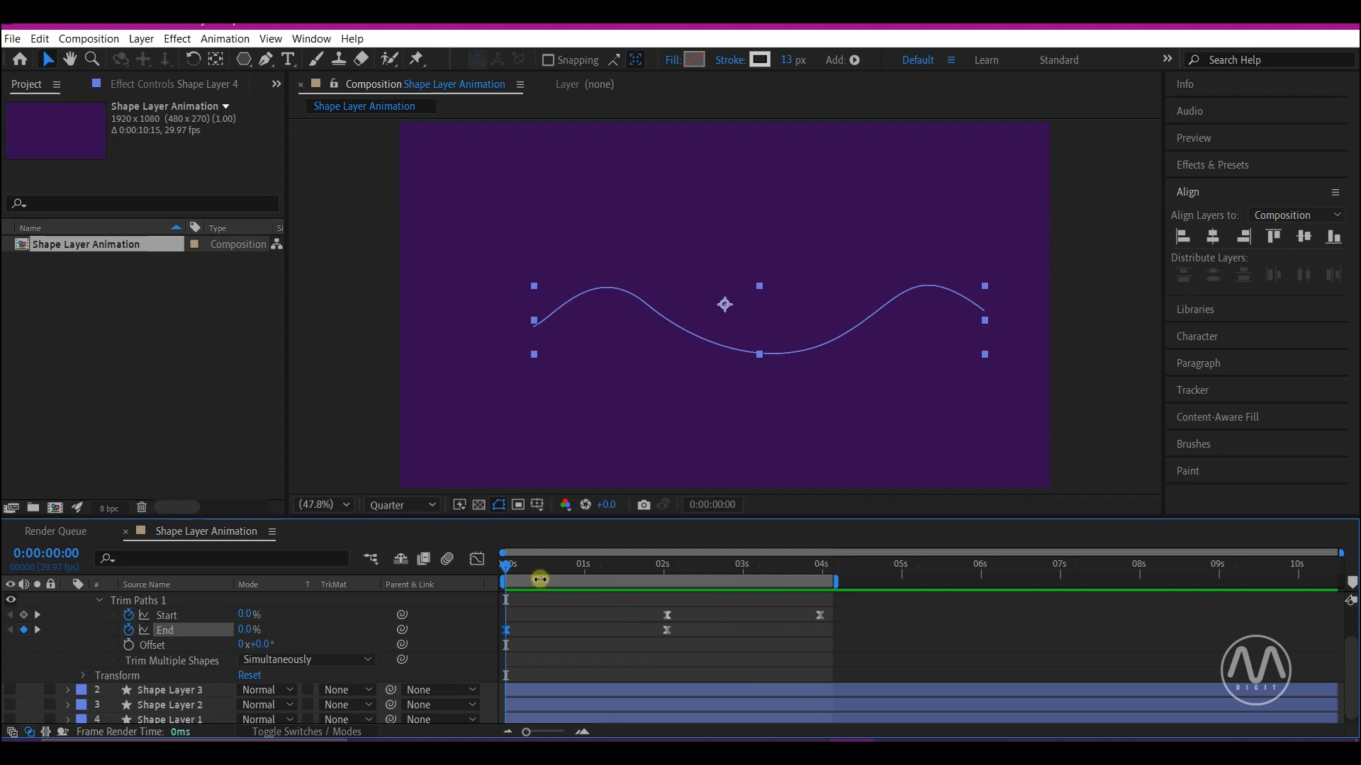
key(space)
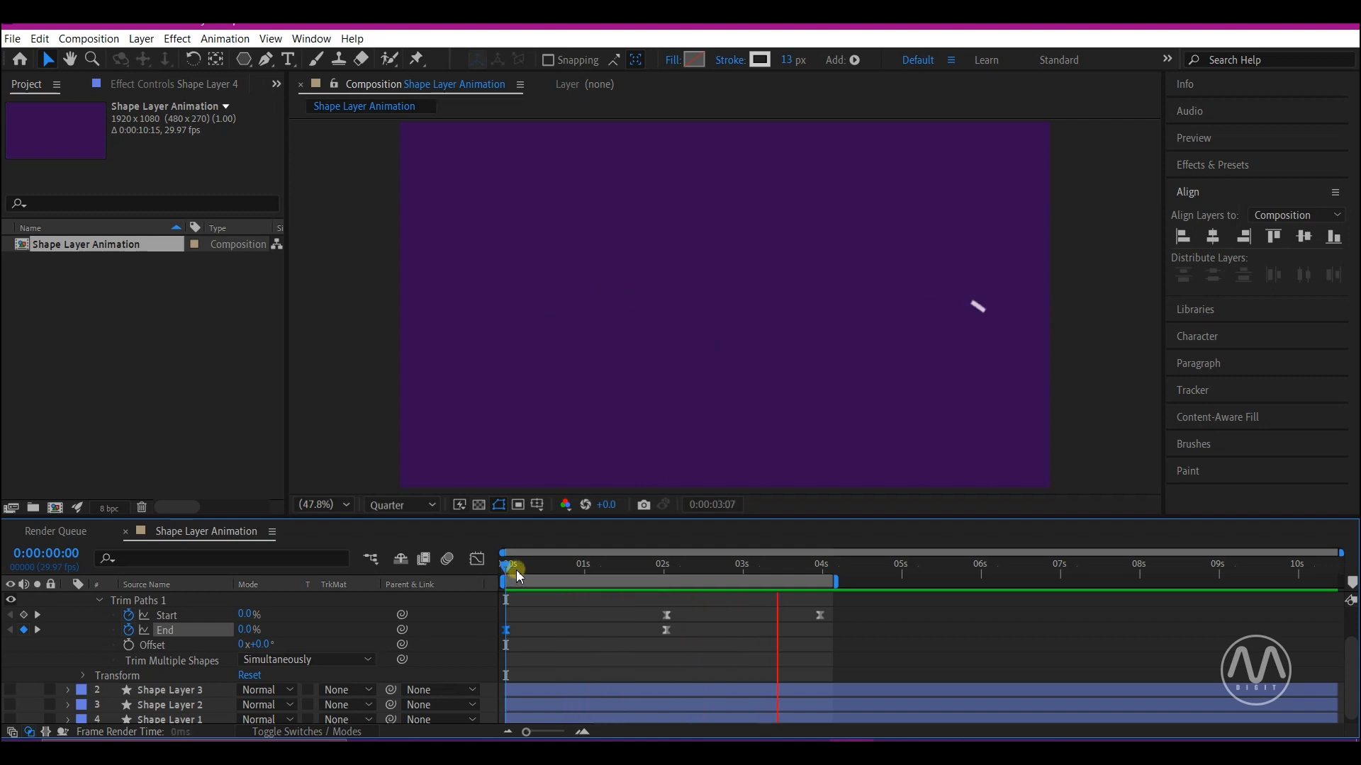
key(space)
Step: Shift both Start keyframes earlier together to about 1.2 and 3.1 seconds, and return the playhead to the timeline's start
drag(629, 602, 837, 617)
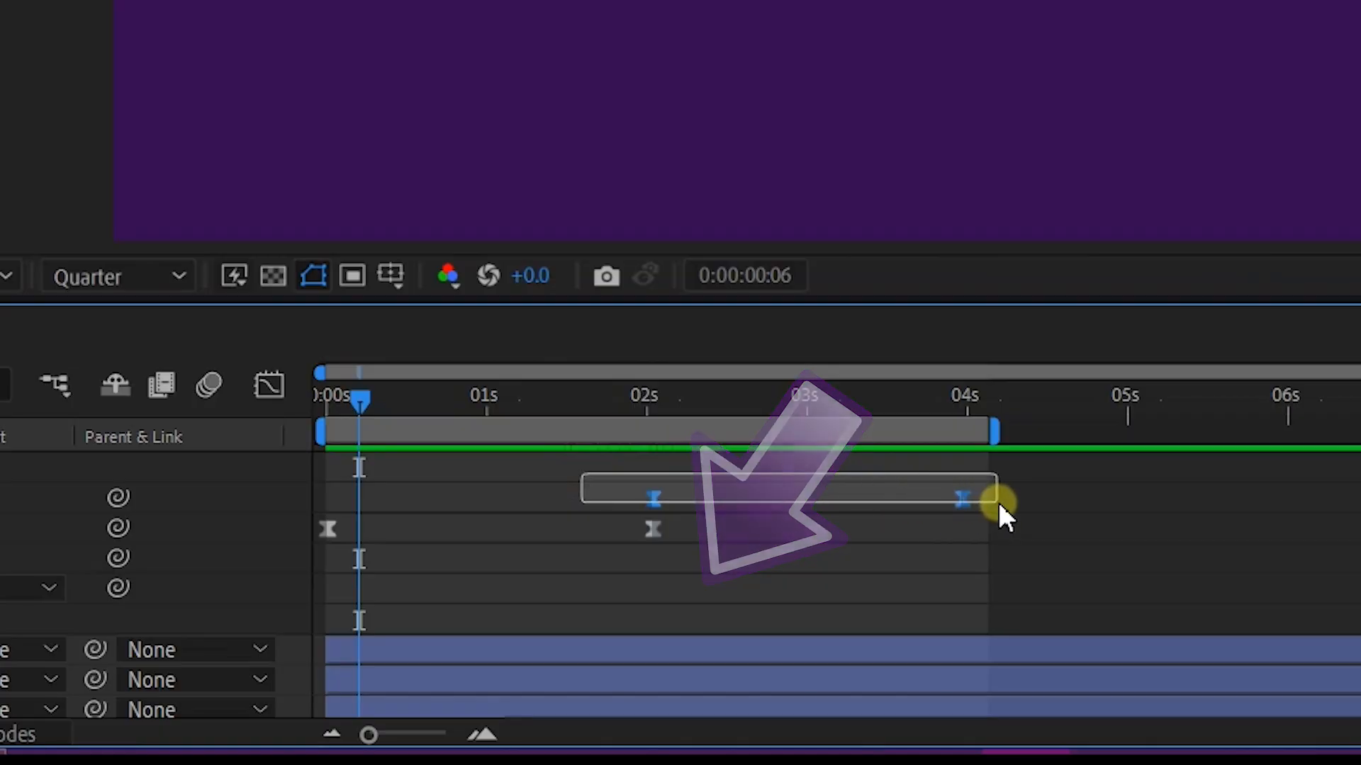
drag(998, 502, 822, 487)
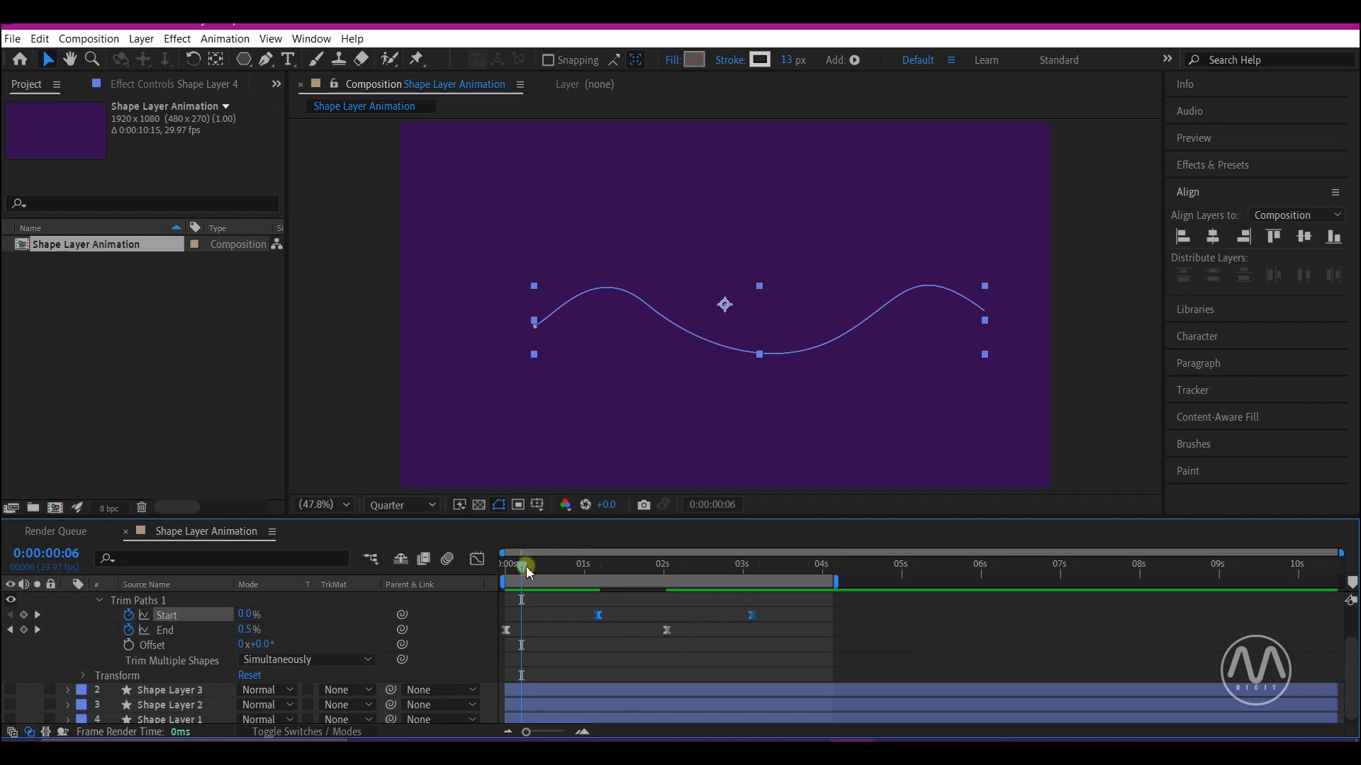
drag(526, 573, 472, 570)
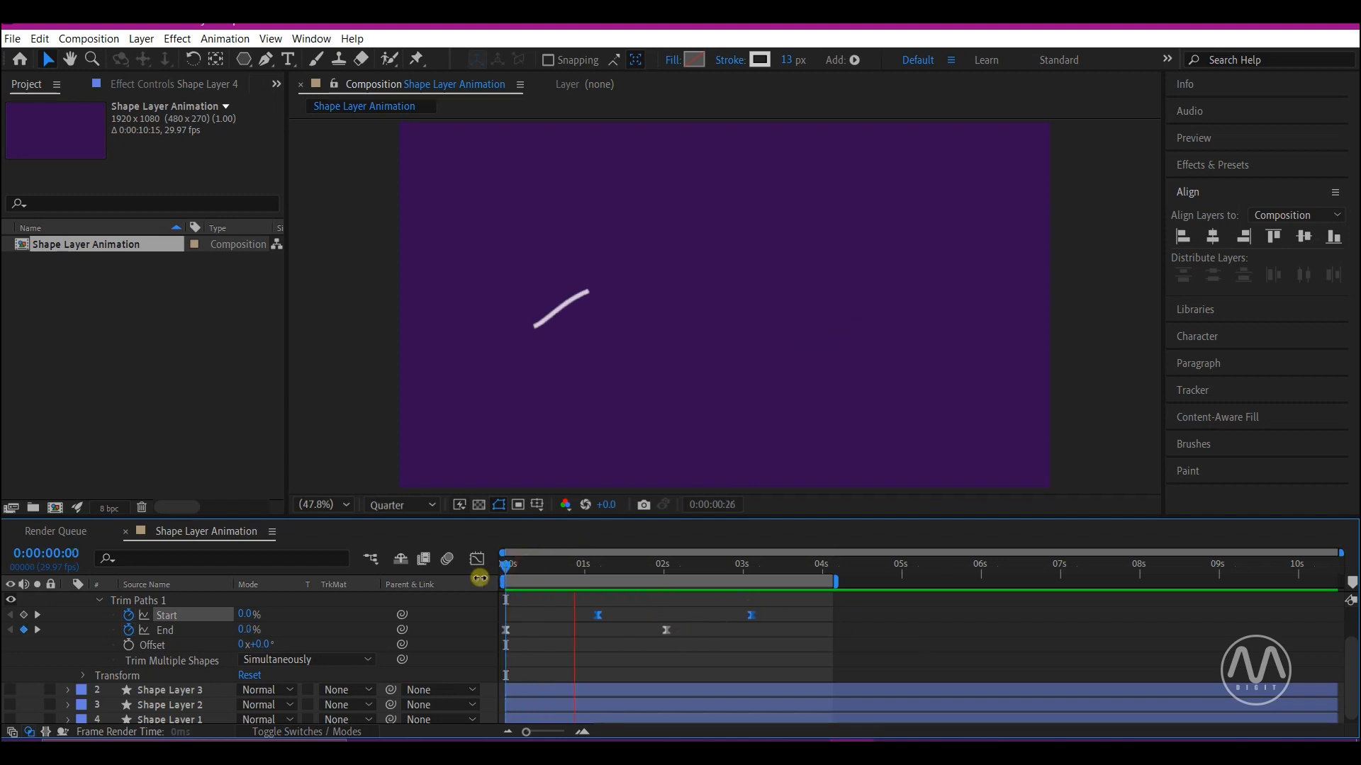